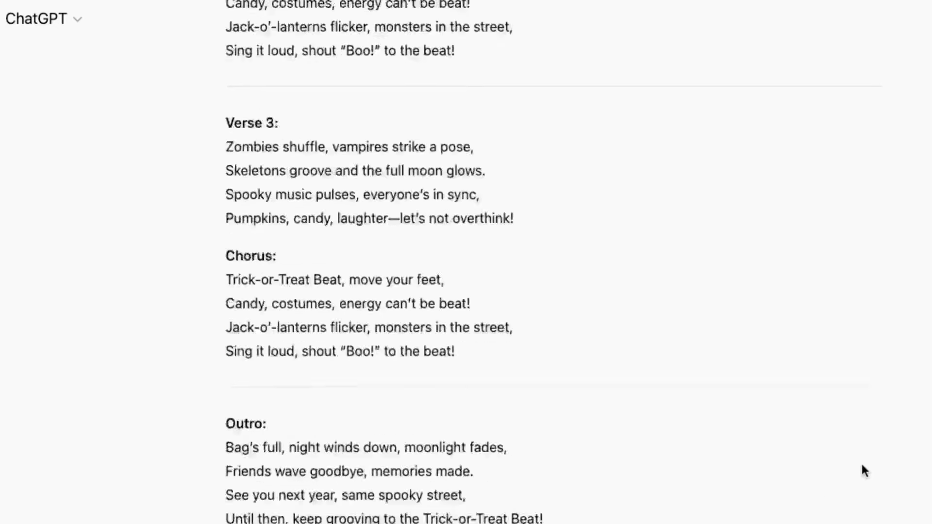
Switch to Suno and open the song creation form in Custom mode.
scroll(605, 119, up, 3)
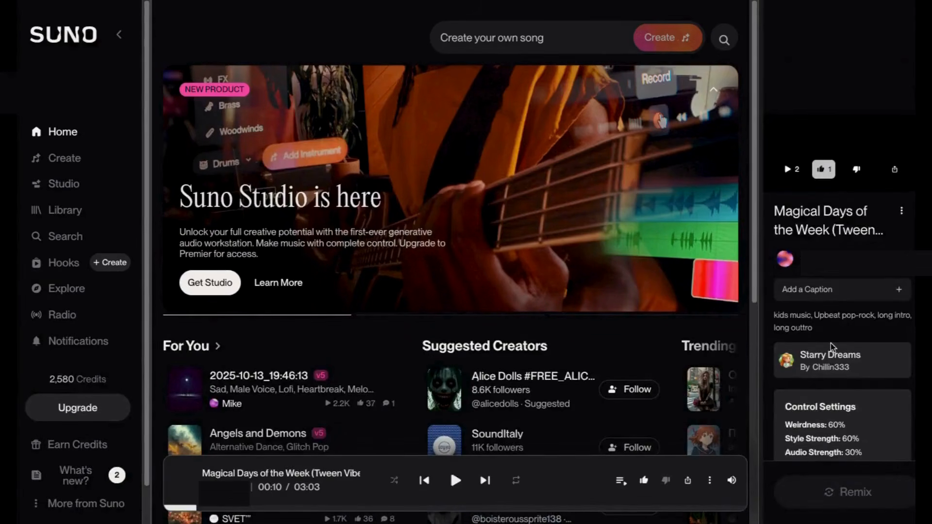
click(65, 160)
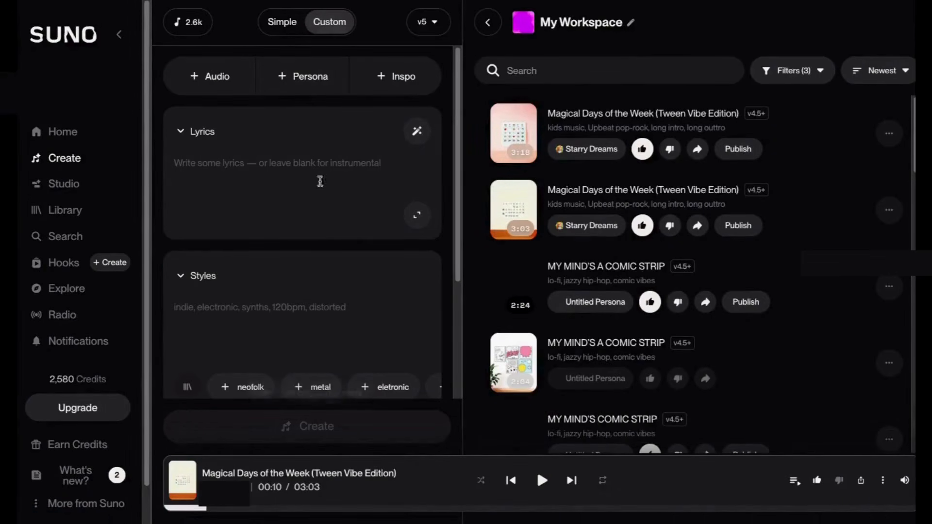
click(282, 21)
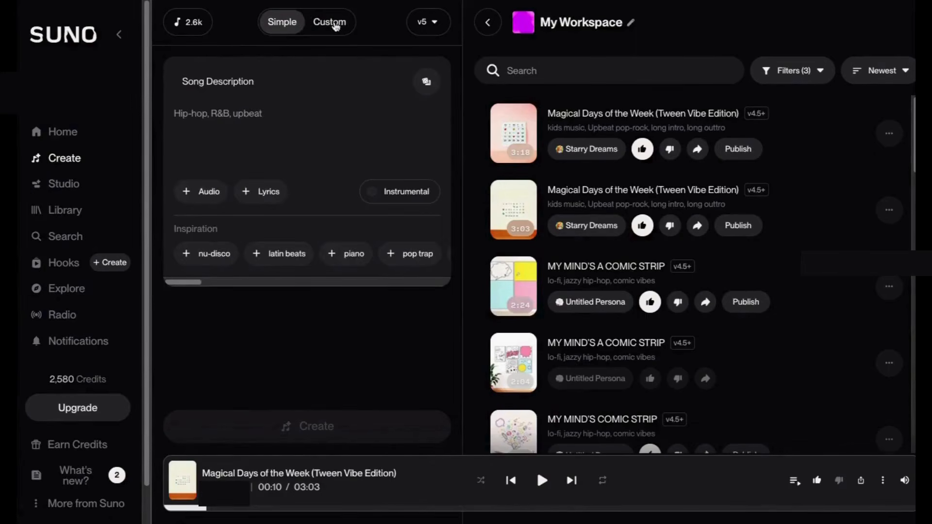
click(329, 22)
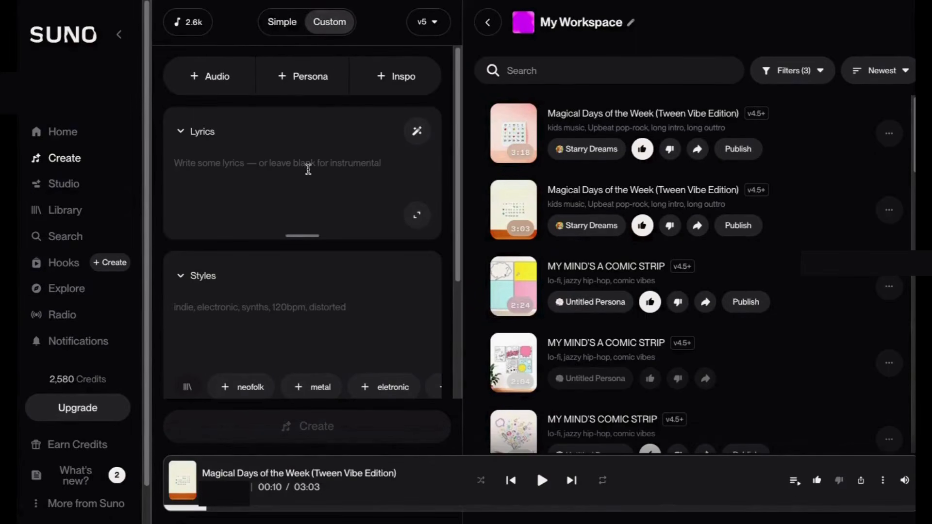
Enter the styles "rap-style, easy to sing along to, kids music, halloween" and title the song Trick-or-Treat.
text(rap-style, easy to sing along to)
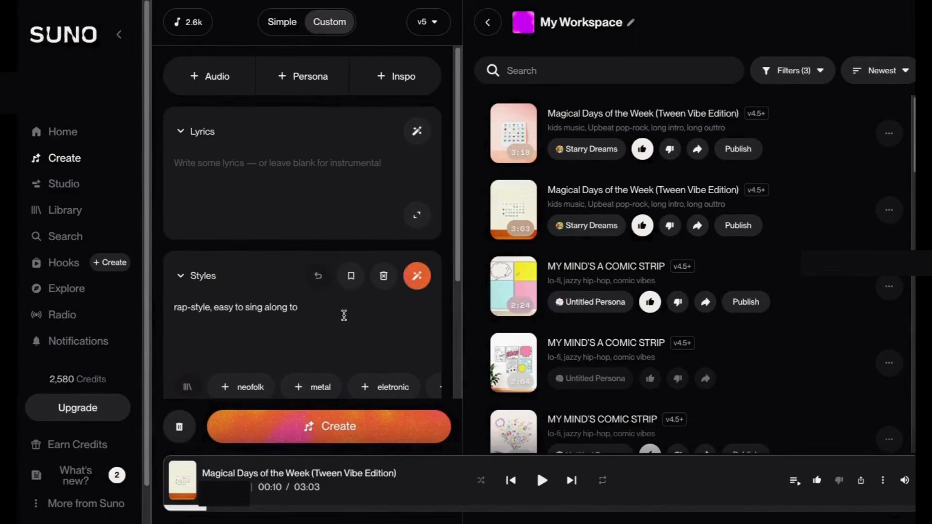
text(, kids music, halloween)
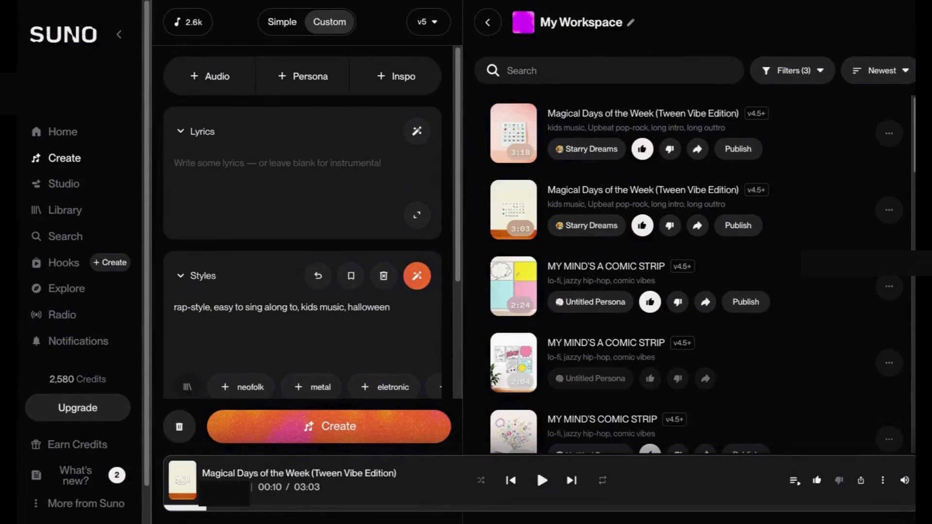
scroll(320, 353, down, 4)
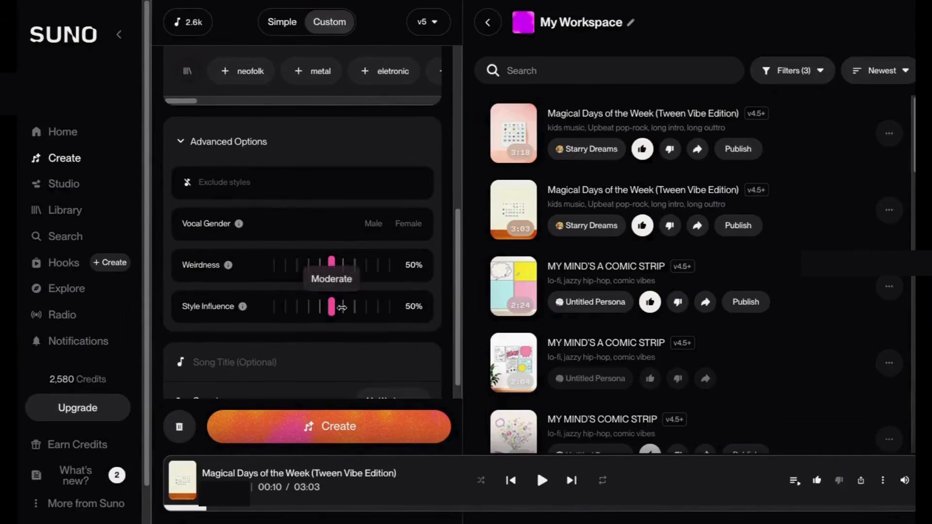
scroll(253, 311, down, 1)
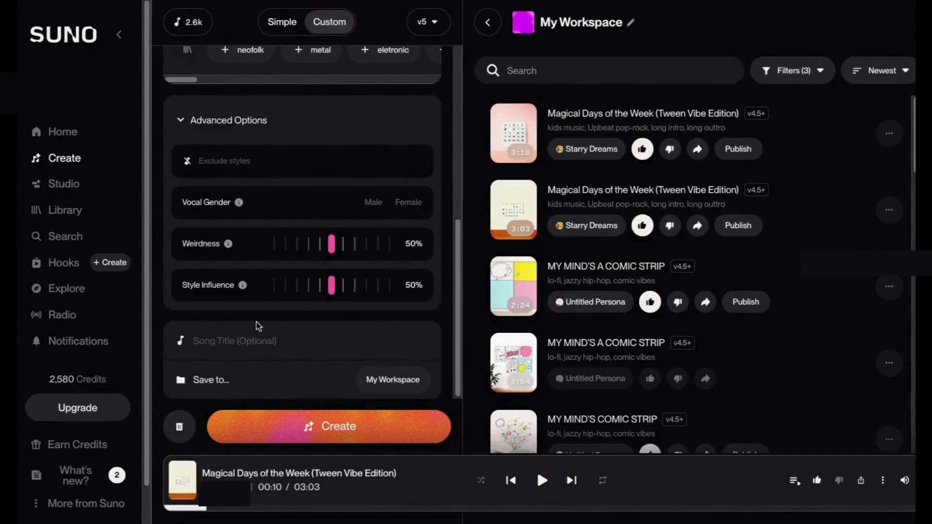
click(232, 340)
text(Trick-or-Treat)
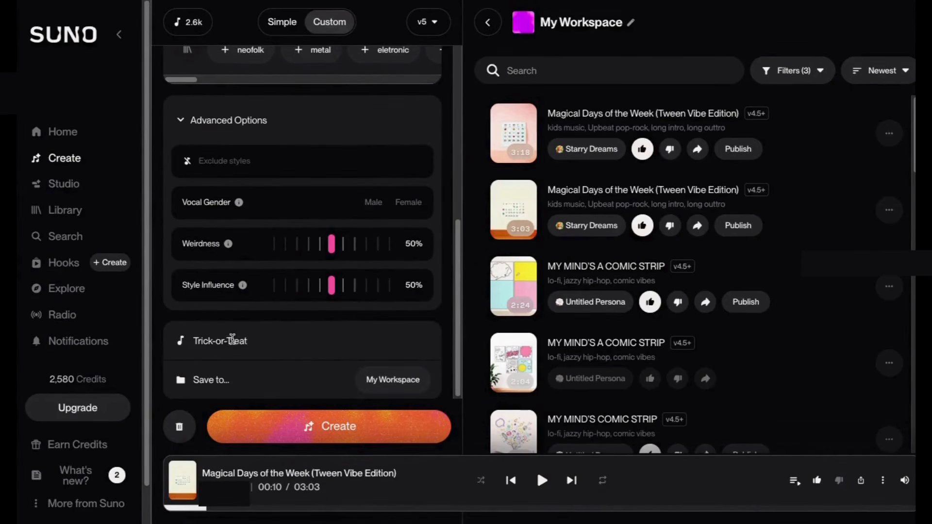
Paste the Halloween lyrics with verses, choruses and outro into the song's lyrics, check them and generate the song.
scroll(234, 329, up, 7)
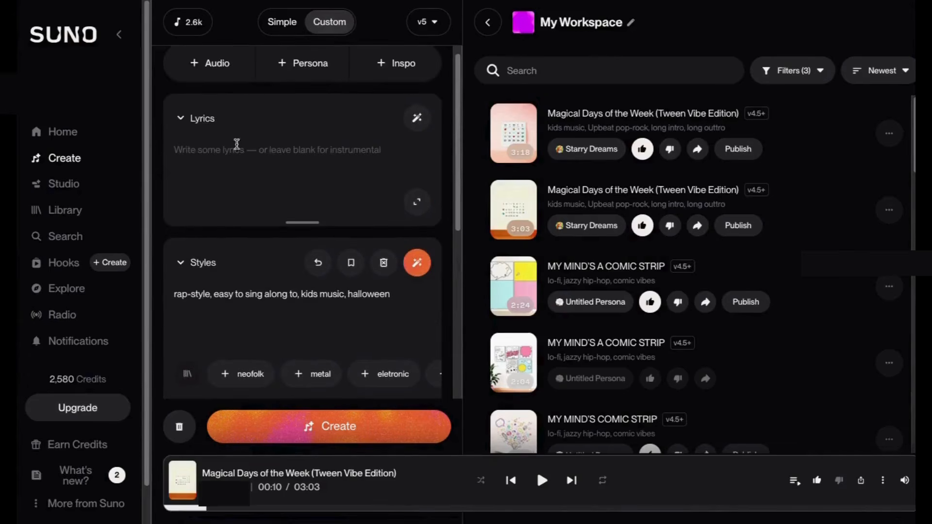
click(181, 148)
key(ctrl+v)
scroll(234, 201, up, 5)
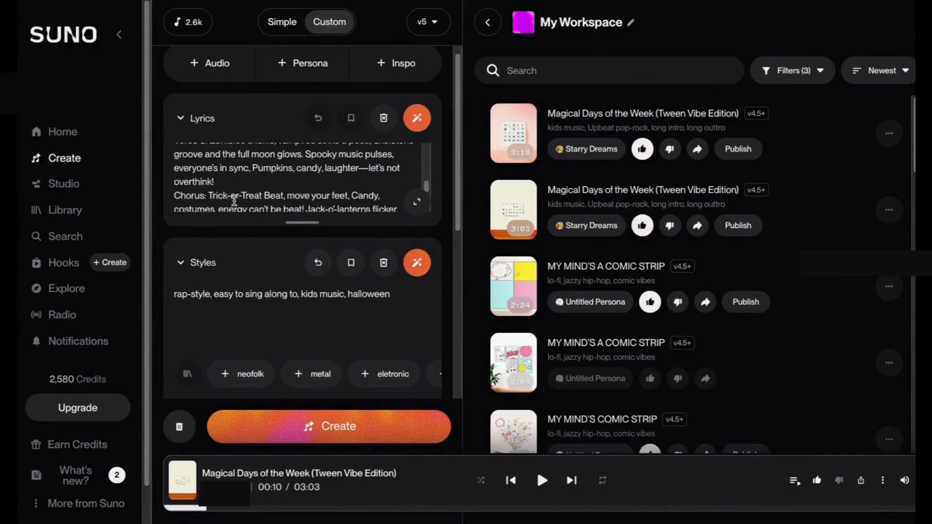
scroll(225, 205, down, 4)
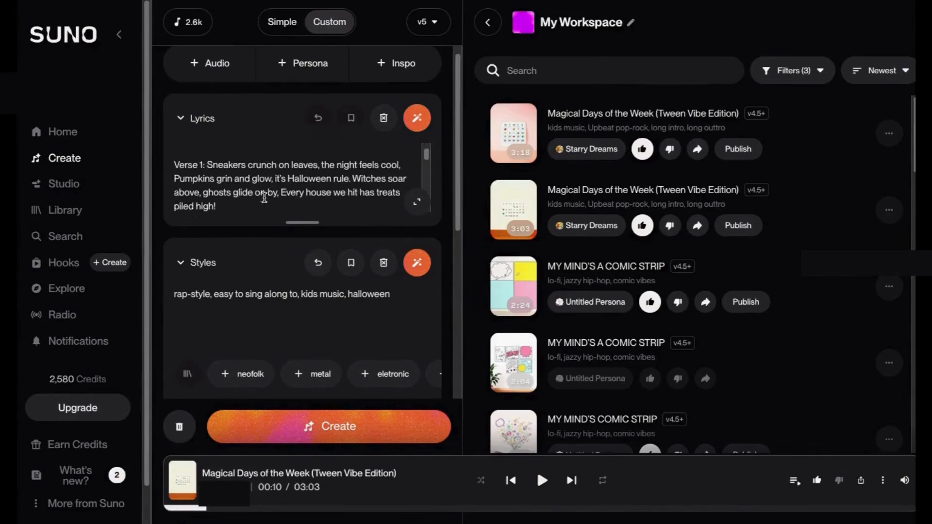
scroll(224, 165, down, 1)
scroll(225, 165, up, 2)
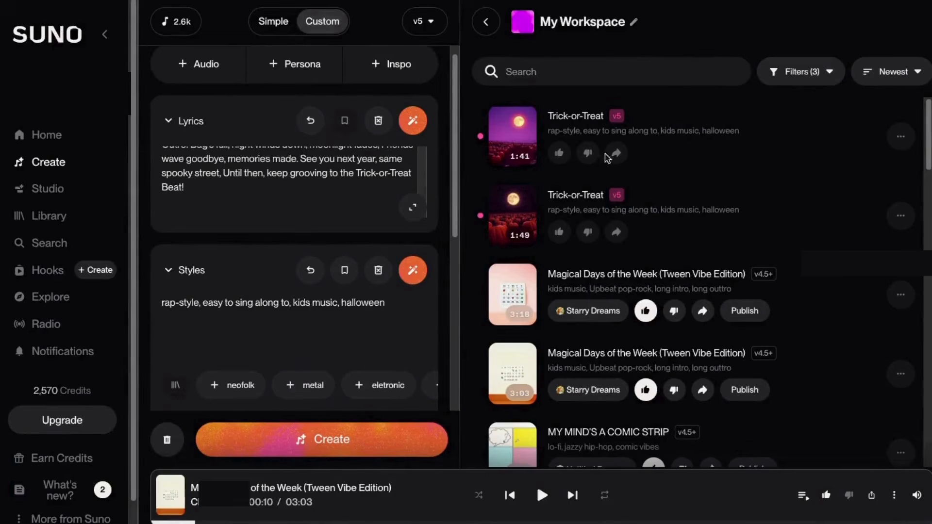
Listen to both generated Trick-or-Treat versions, pausing the first before playing the second.
click(517, 134)
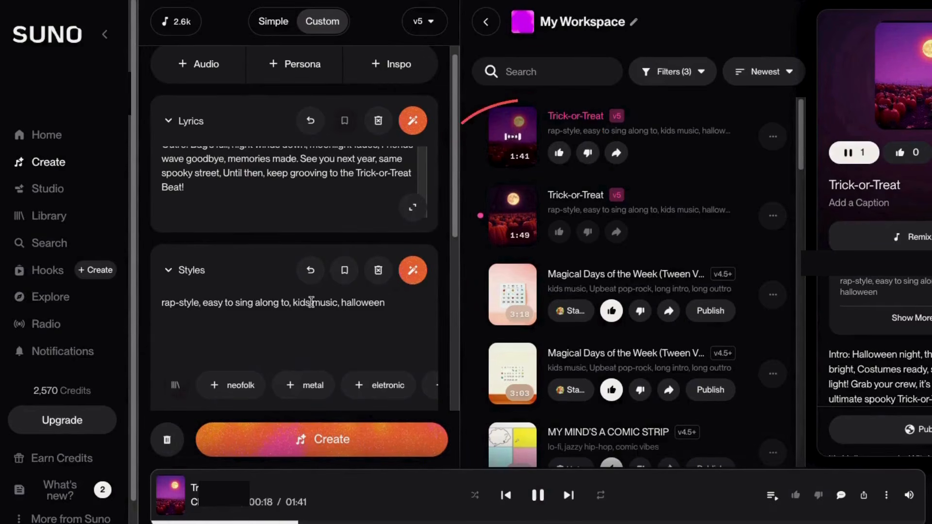
scroll(238, 190, up, 3)
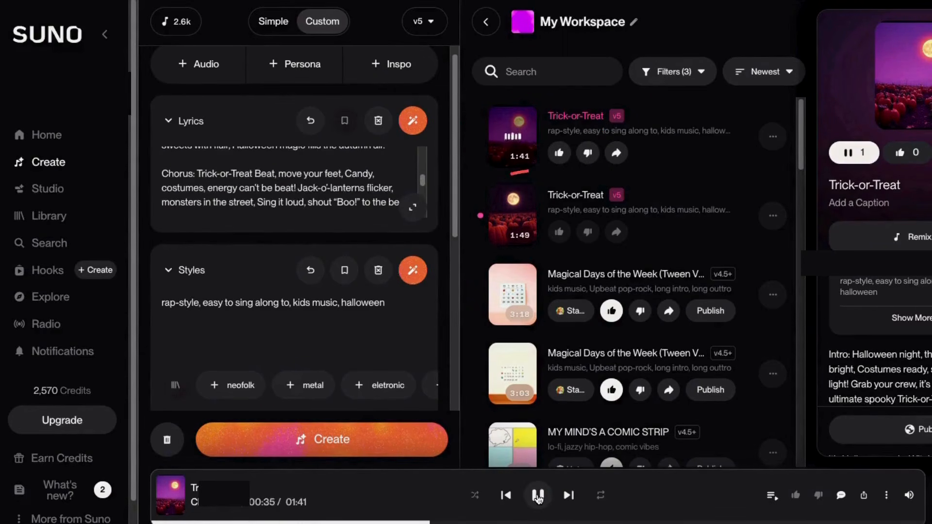
click(537, 495)
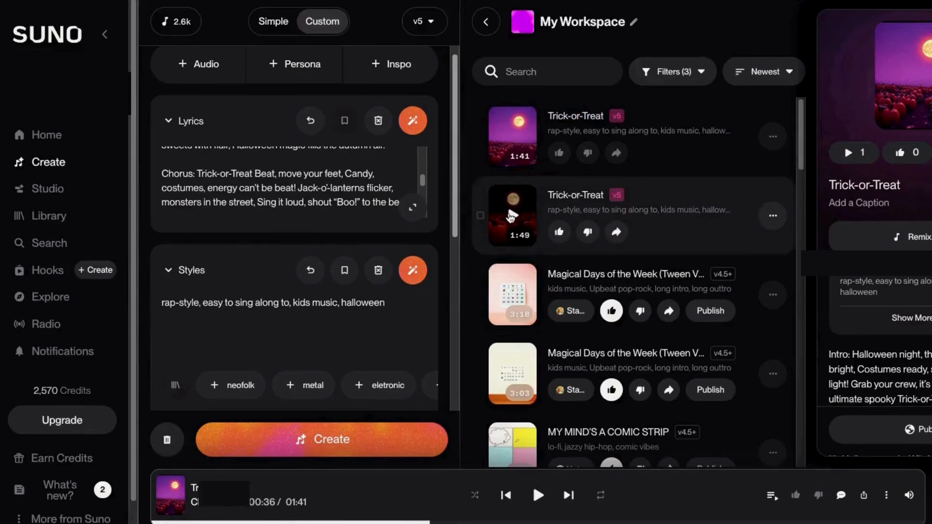
click(512, 216)
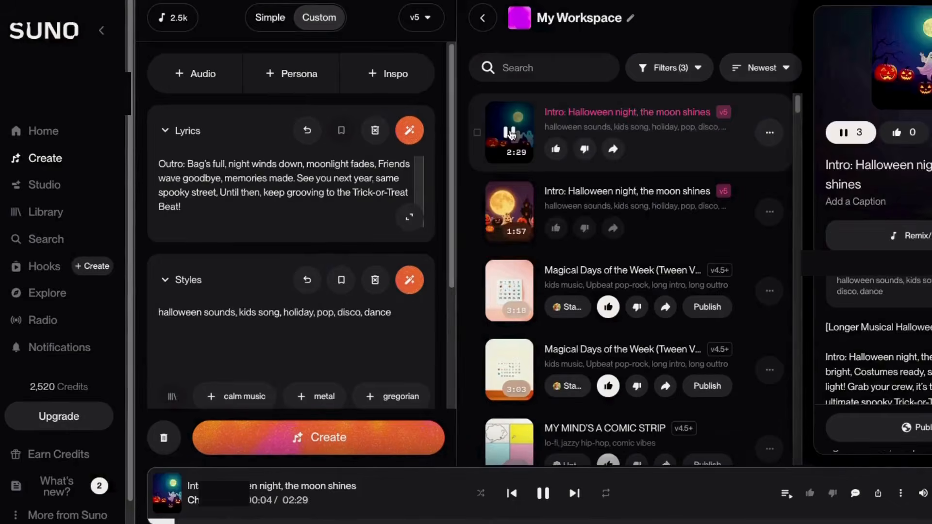
Check the lyrics of the 2:29 Halloween song from the beginning while it plays, and pause the playback.
scroll(284, 204, up, 10)
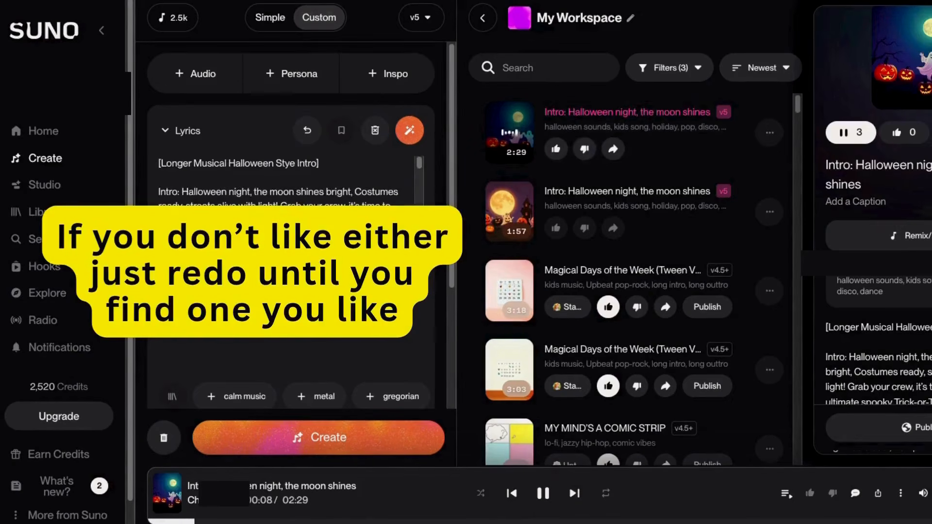
scroll(384, 203, down, 1)
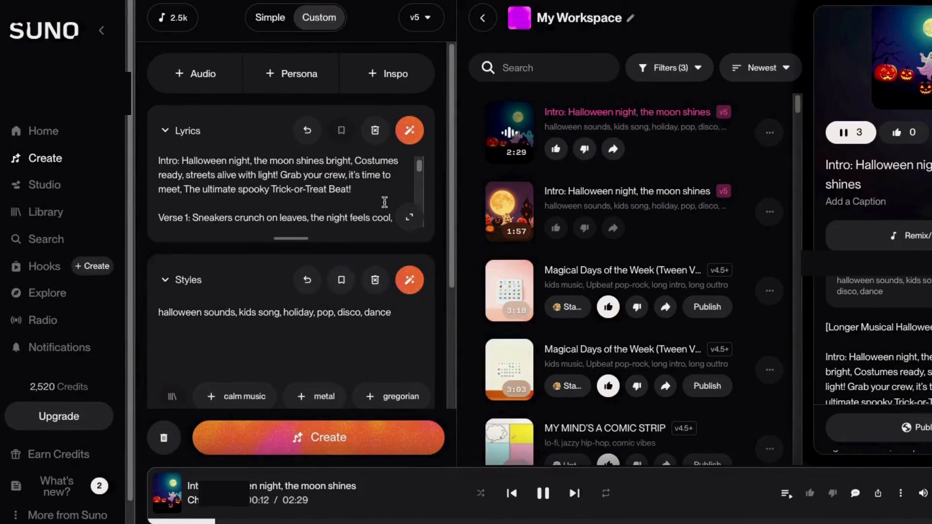
click(543, 494)
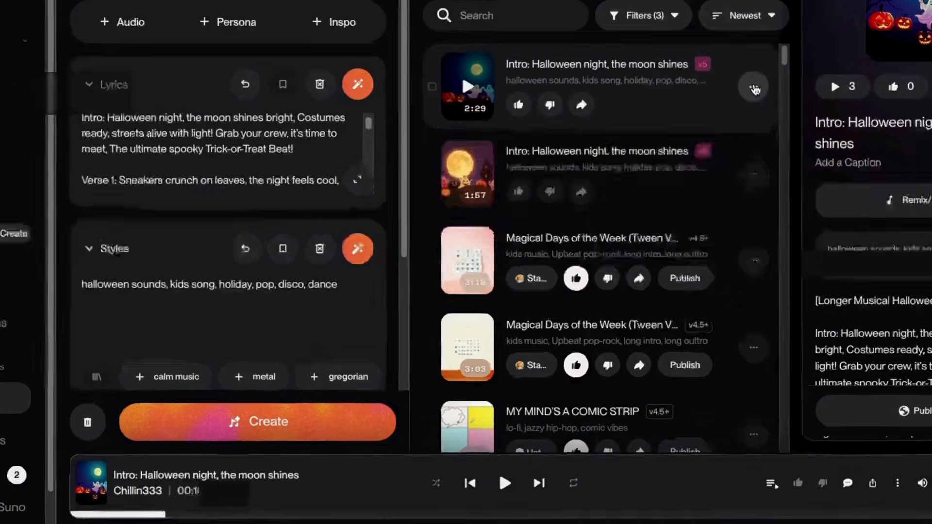
Download the 2:29 version of "Intro: Halloween night, the moon shines" as an MP3.
click(771, 134)
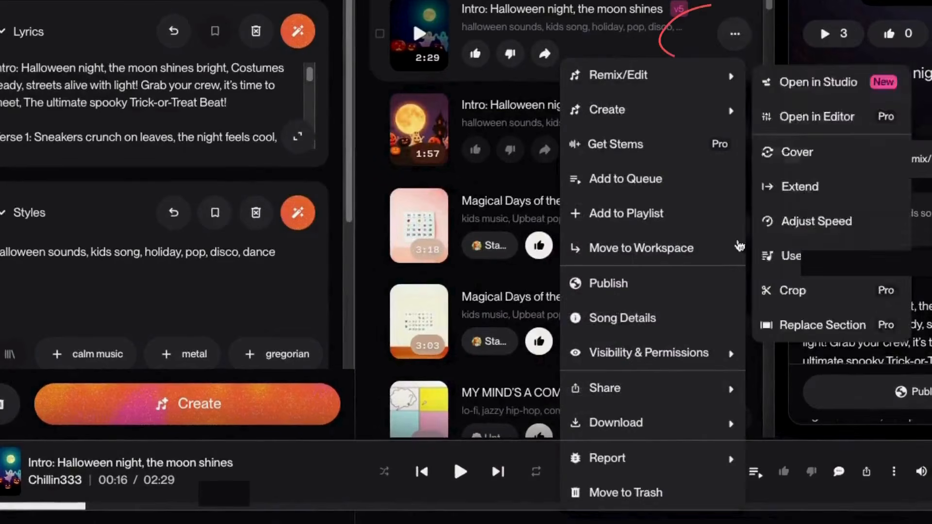
mouse_move(714, 461)
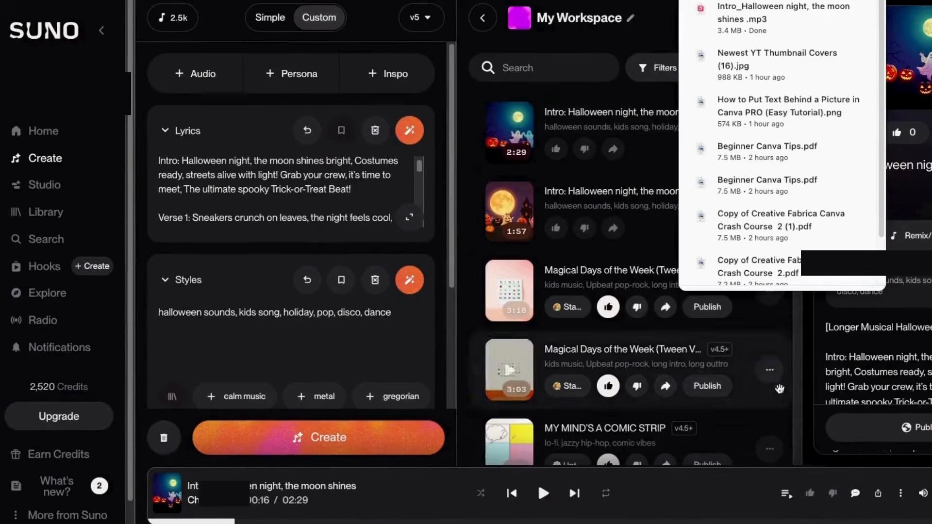
Toggle the Allow Remixes and Allow Comments permissions of the 2:29 Halloween song and view its sharing options.
click(770, 133)
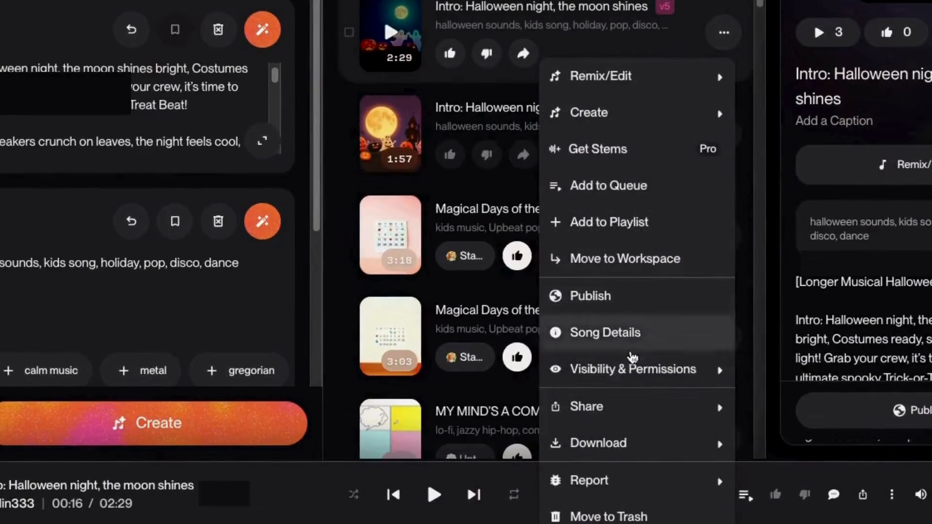
mouse_move(630, 370)
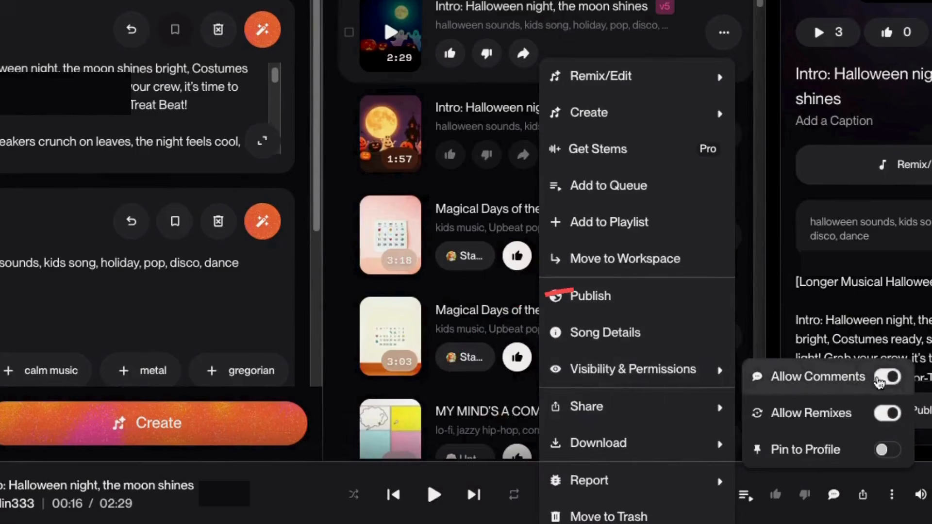
click(886, 414)
click(884, 377)
mouse_move(646, 413)
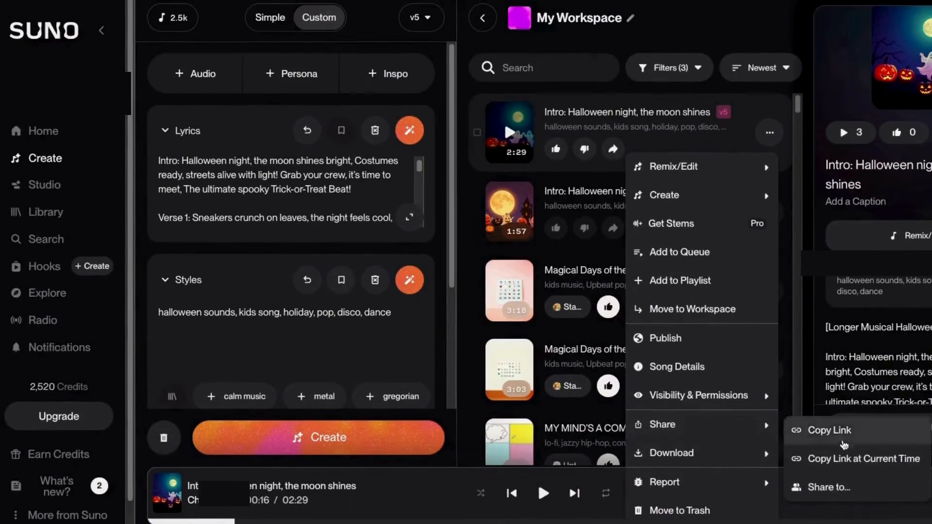
mouse_move(724, 403)
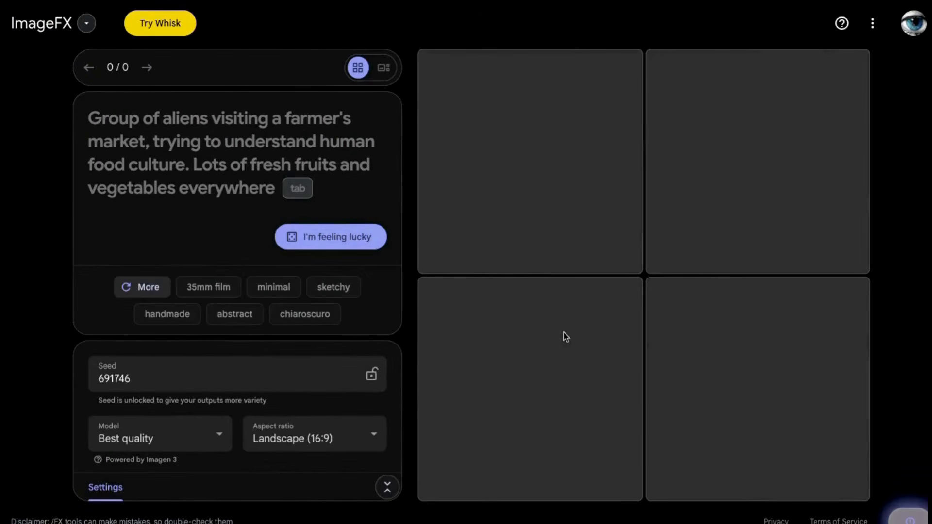
Switch to ImageFX and generate images from the pasted prompt for a lively suburban Halloween street at night in playful 2D cartoon style.
key(ctrl+v)
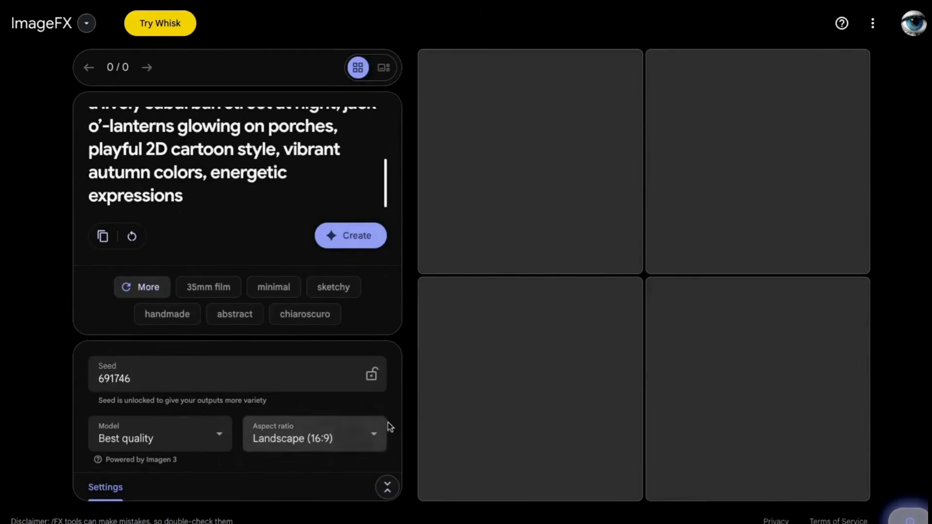
click(349, 236)
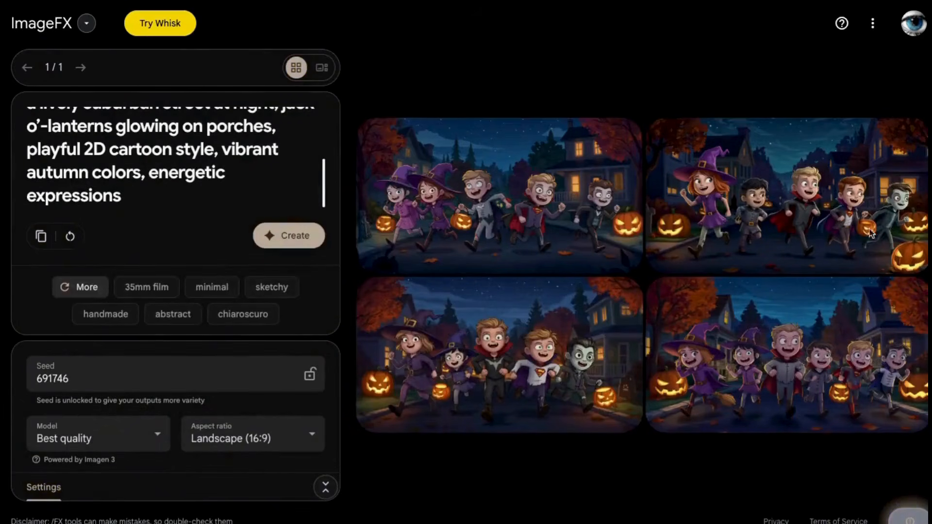
View each of the four generated Halloween images enlarged to compare them.
click(475, 184)
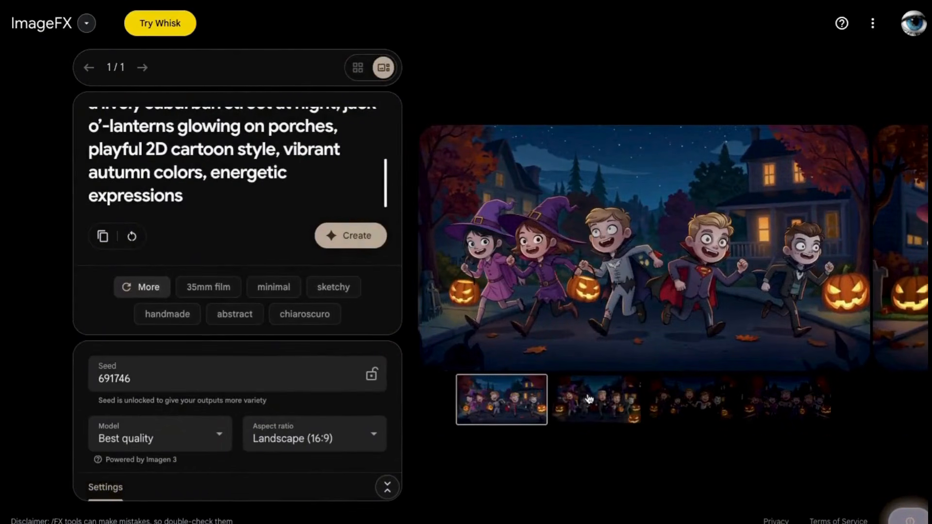
click(590, 399)
click(734, 419)
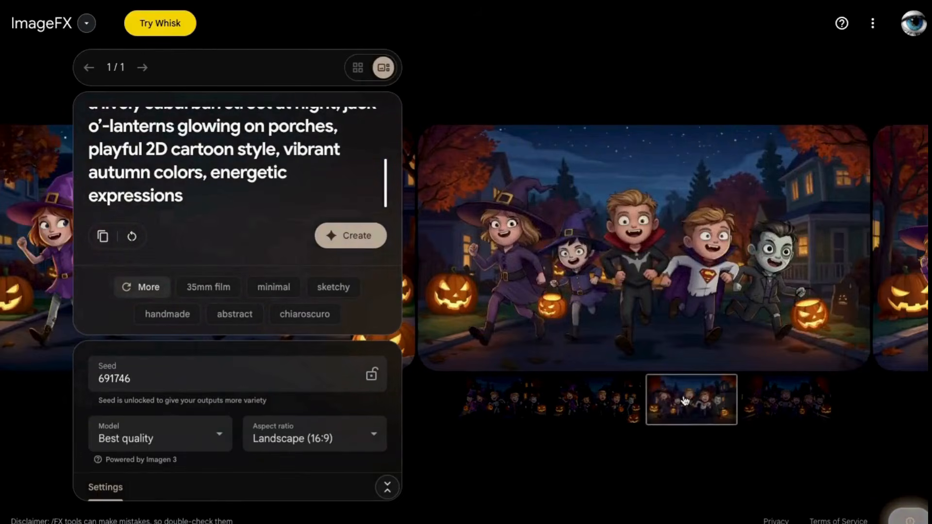
click(786, 400)
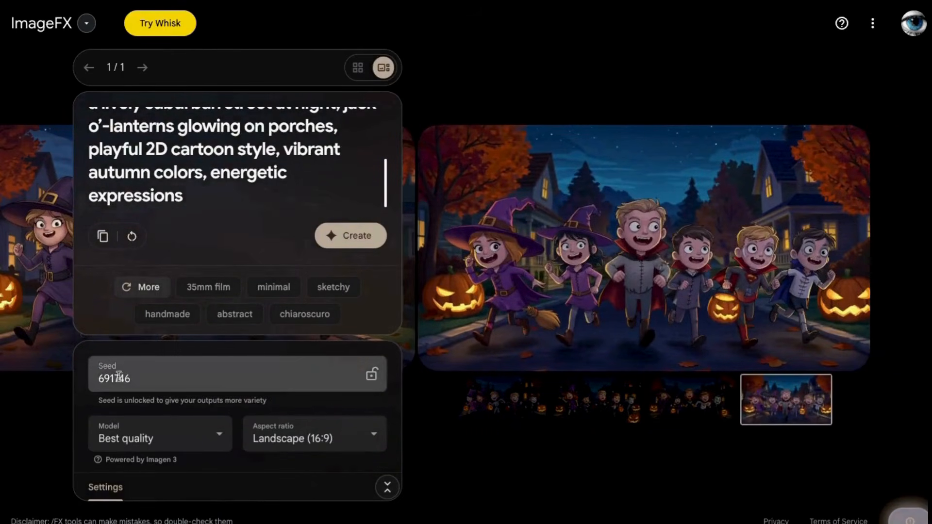
Lock the seed 691746 to create similar outputs.
click(372, 377)
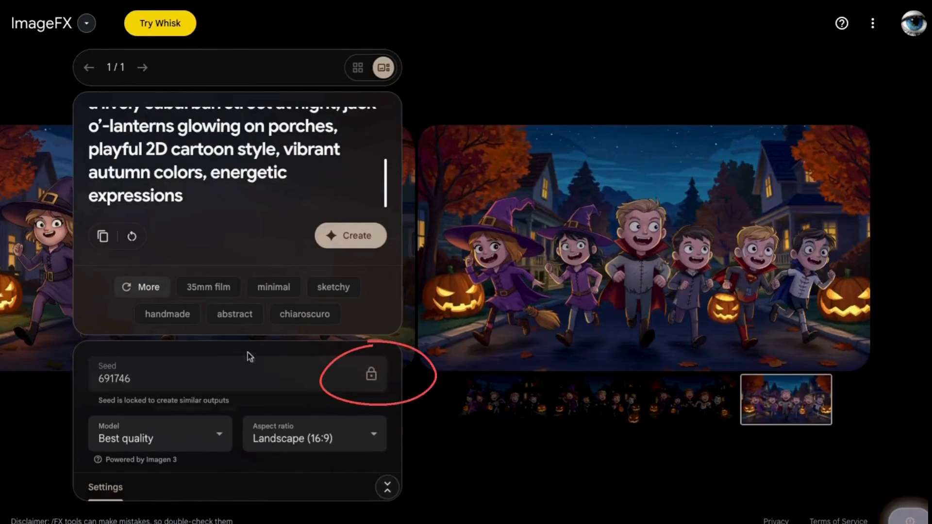
drag(181, 401, 235, 401)
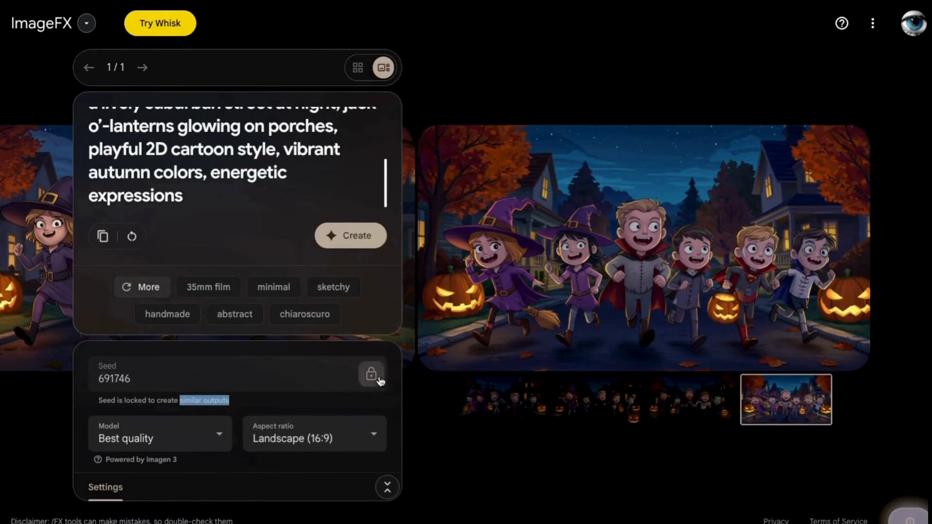
Download the generated images of costumed kids running down the street, working from the fourth image back to the first.
click(818, 351)
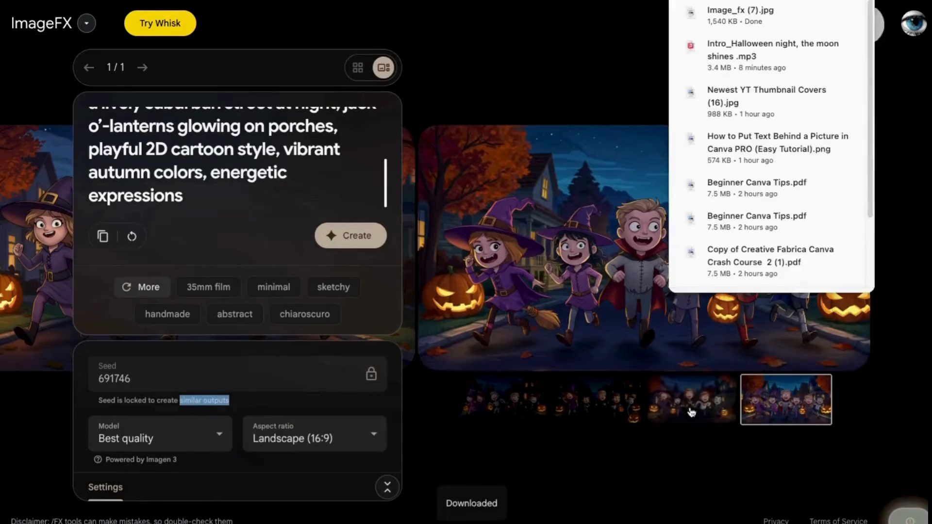
click(686, 406)
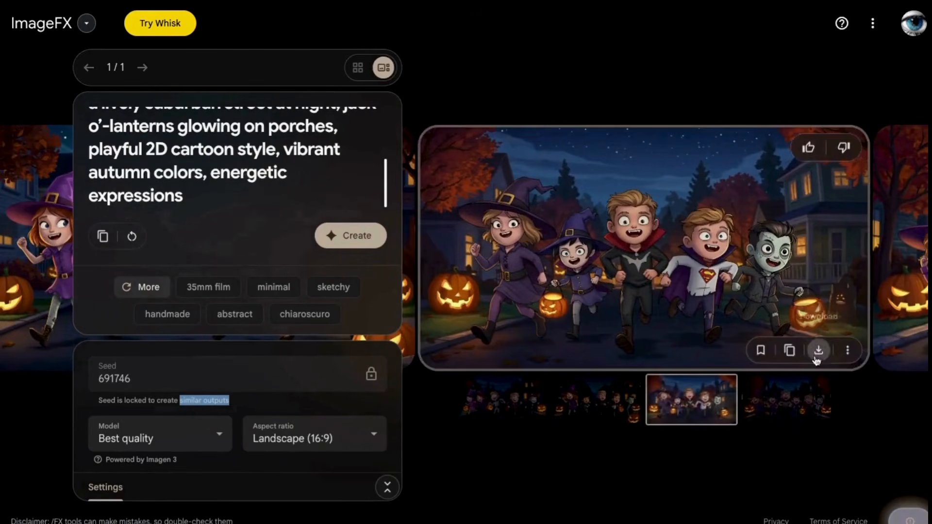
click(819, 353)
click(619, 403)
click(820, 358)
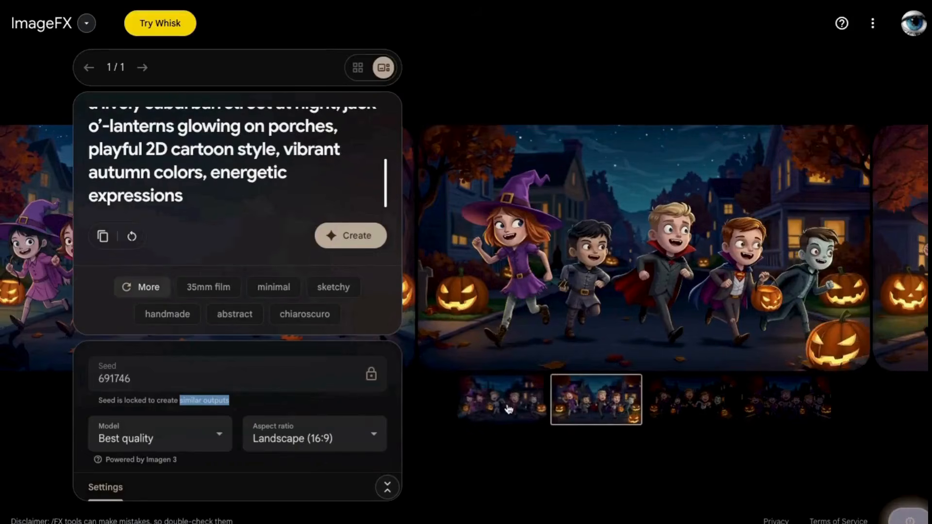
click(507, 407)
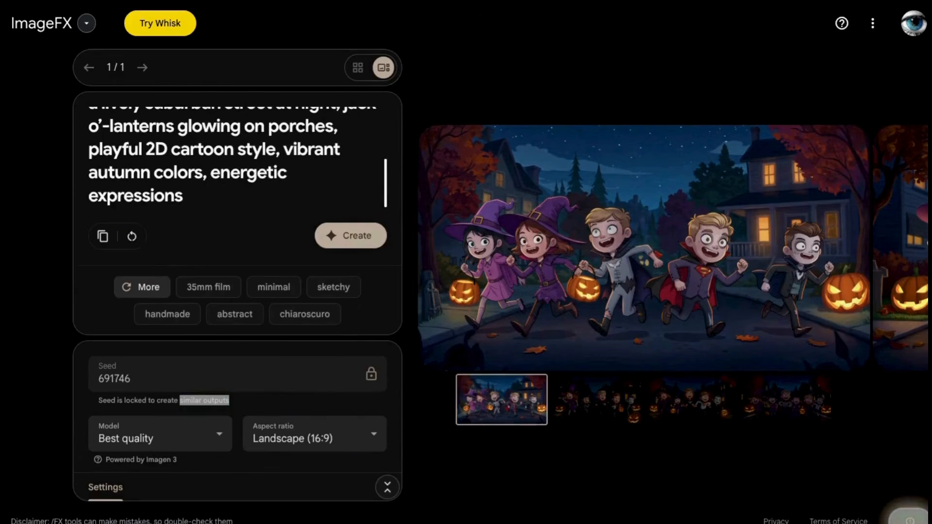
Generate images from a new prompt about kids (ages 8–12) in Halloween costumes walking on crunchy leaves at night, and view the results enlarged.
click(201, 197)
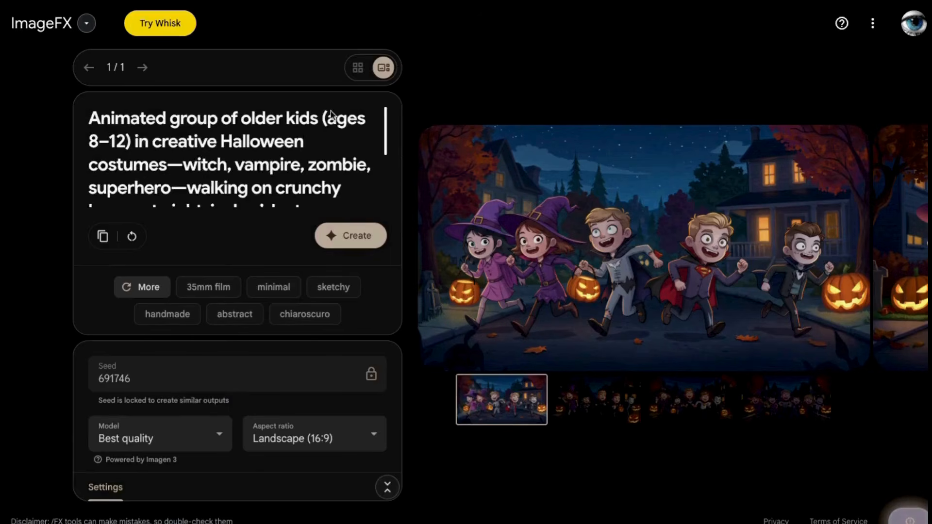
scroll(242, 197, down, 2)
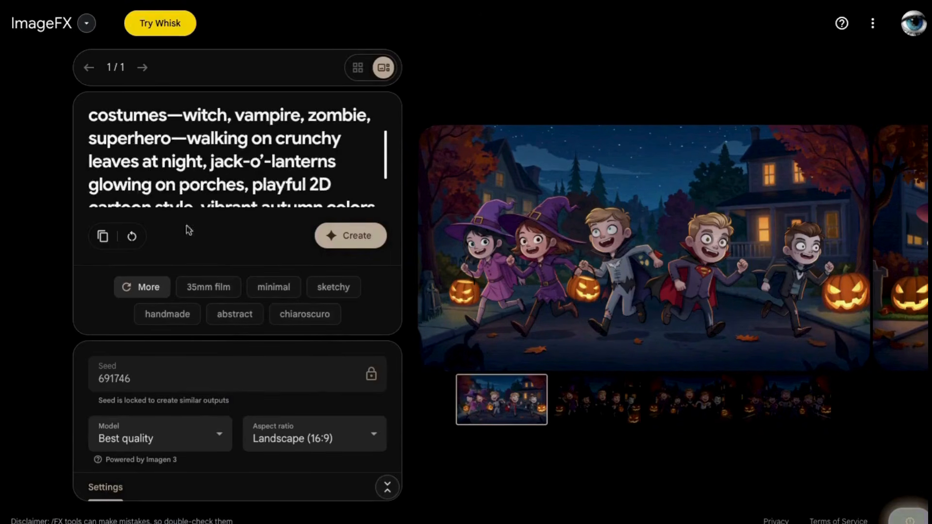
click(358, 237)
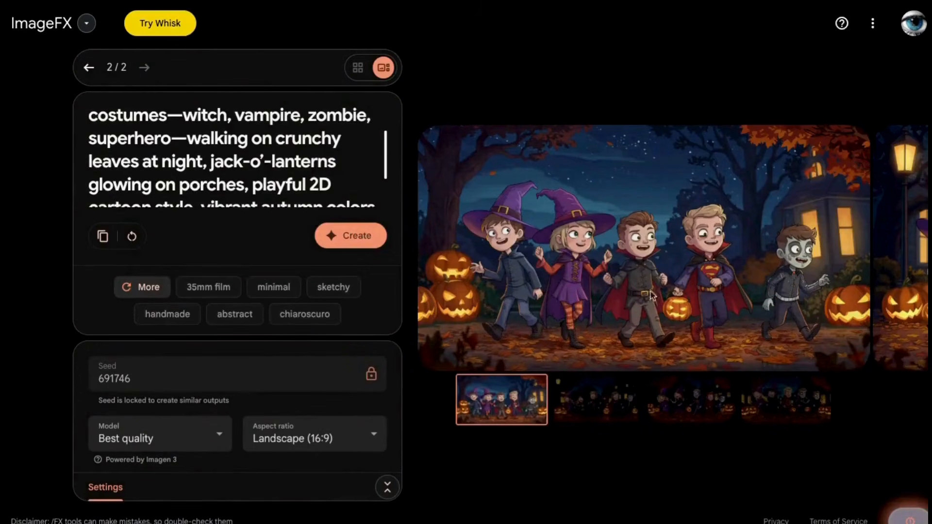
click(585, 395)
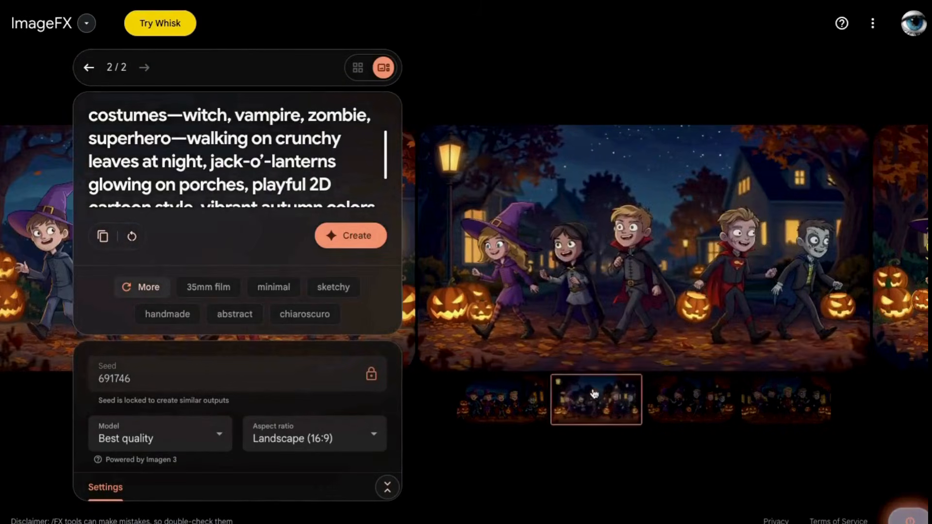
click(683, 401)
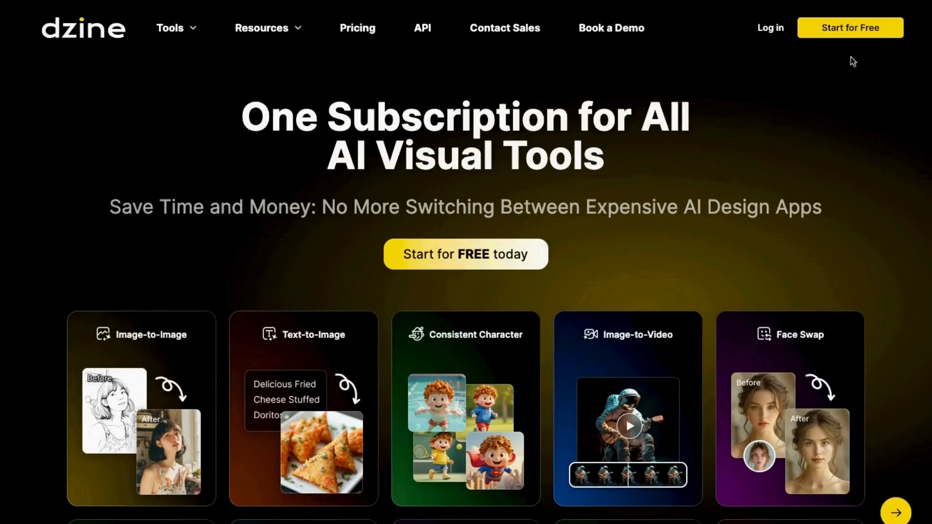
Switch to Dzine, view its sign-up options and log in to the existing account.
click(832, 28)
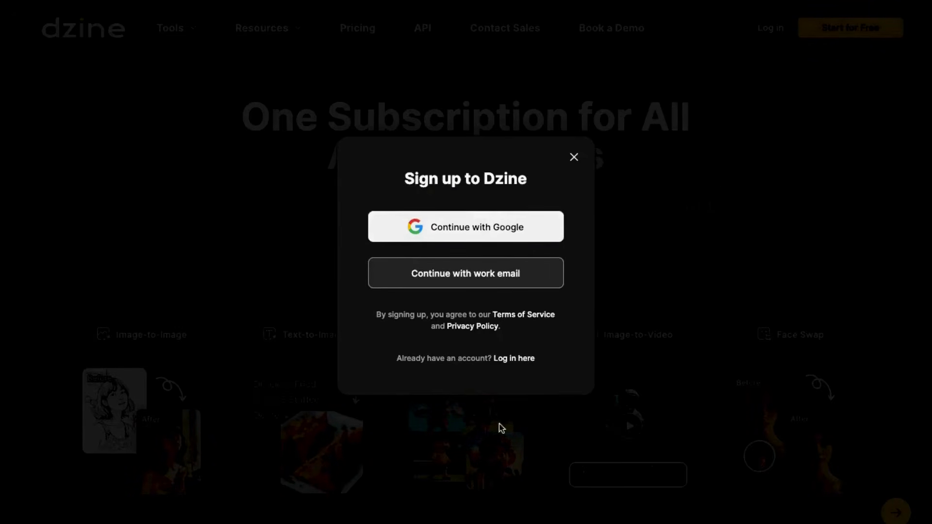
click(626, 417)
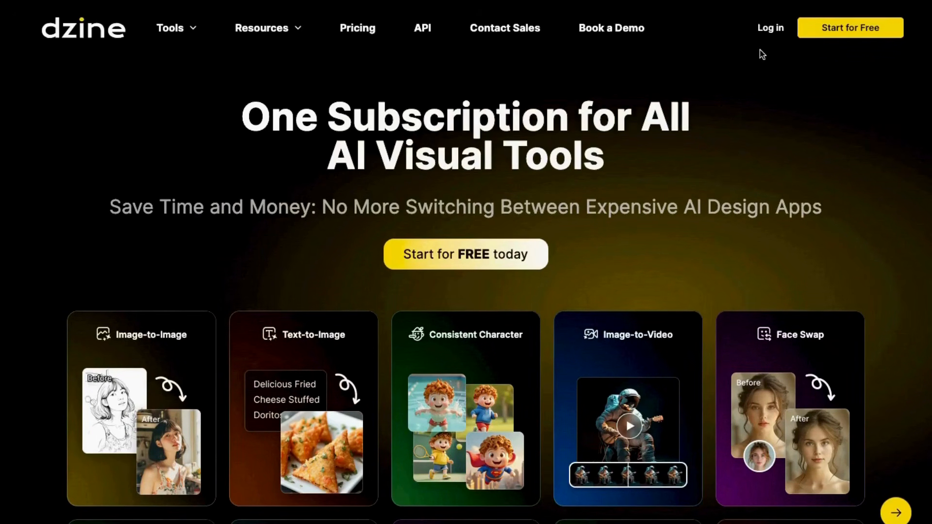
click(775, 28)
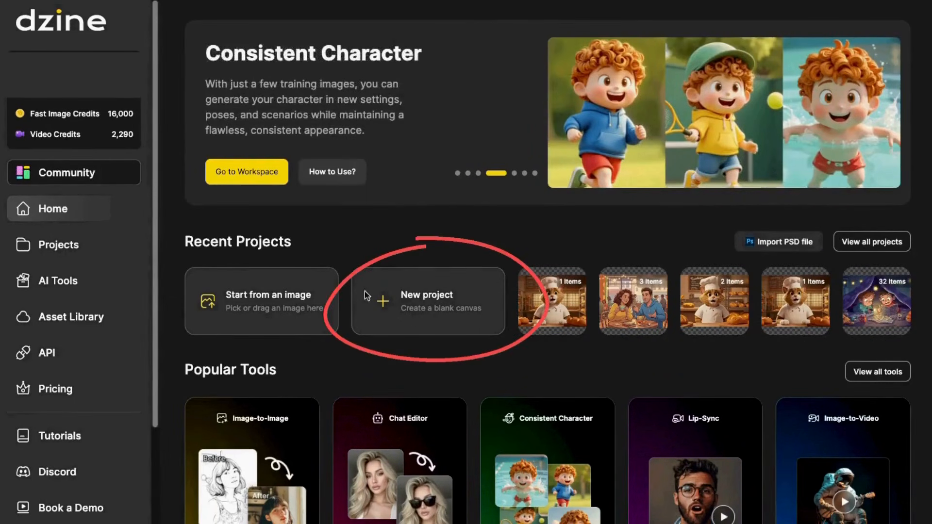
Create a new blank project named halloween song with the 16:9 aspect ratio.
click(423, 298)
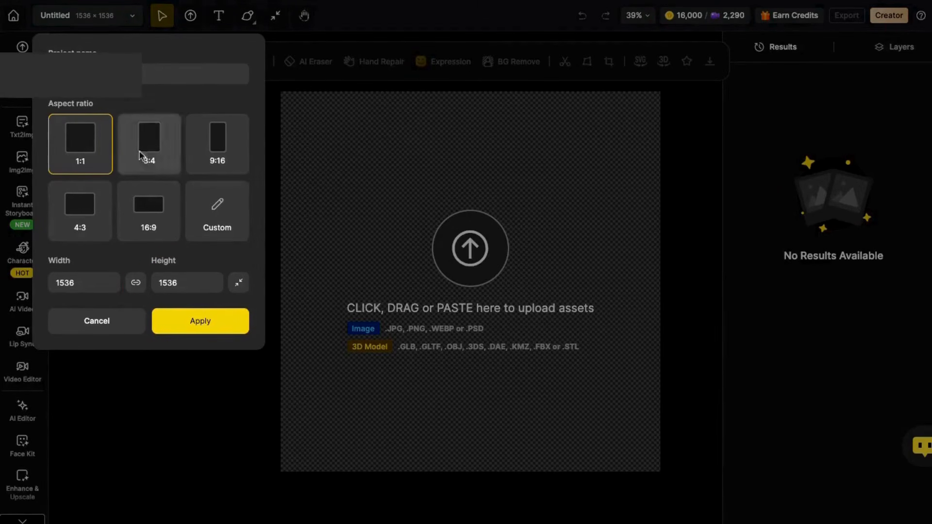
click(148, 206)
click(198, 322)
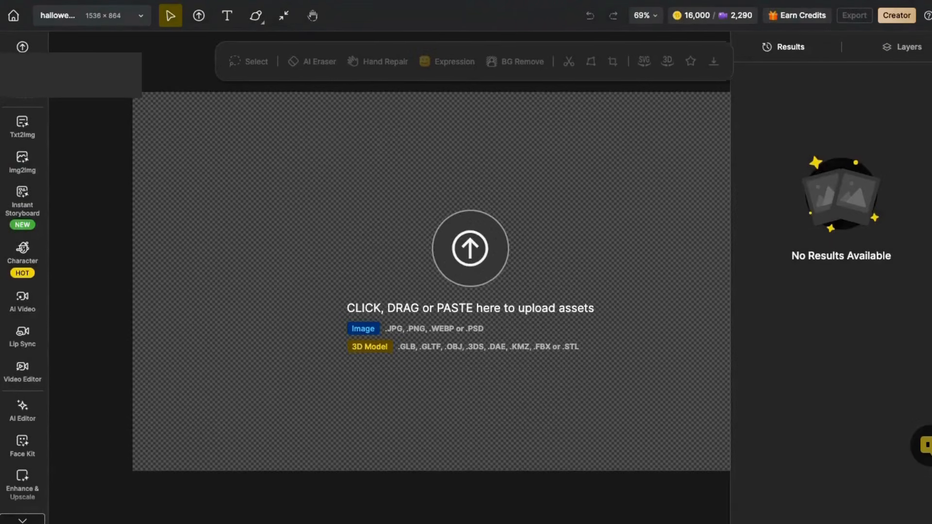
Upload the image of five costumed kids running toward the viewer to the canvas and show it at 50% zoom.
click(698, 15)
click(713, 60)
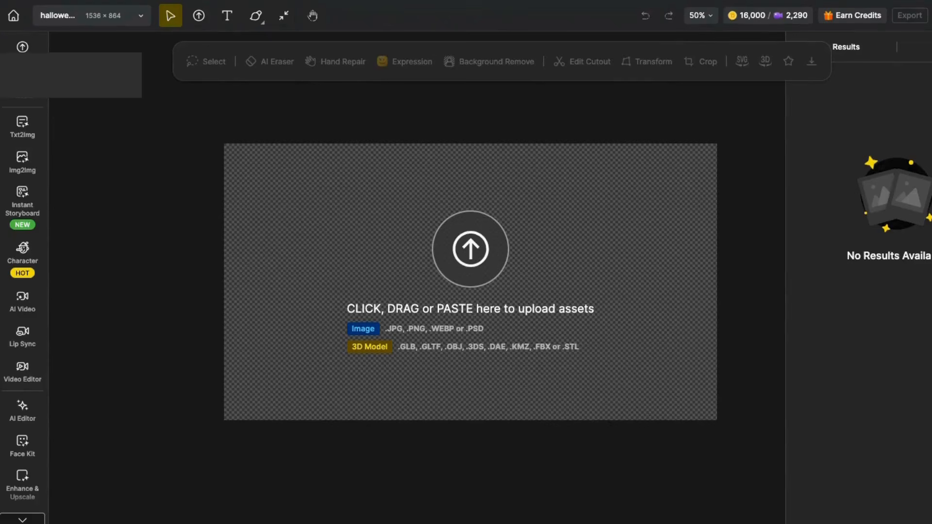
drag(471, 250, 454, 259)
click(696, 16)
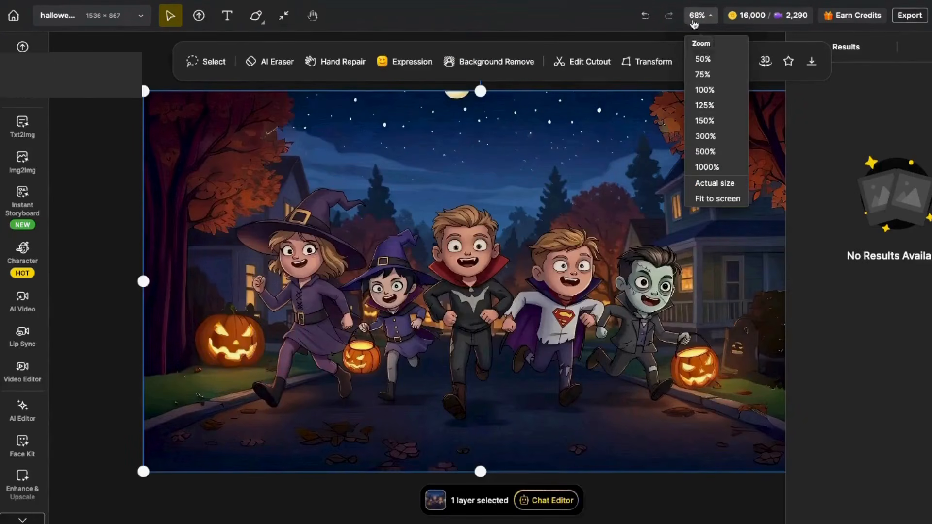
click(704, 59)
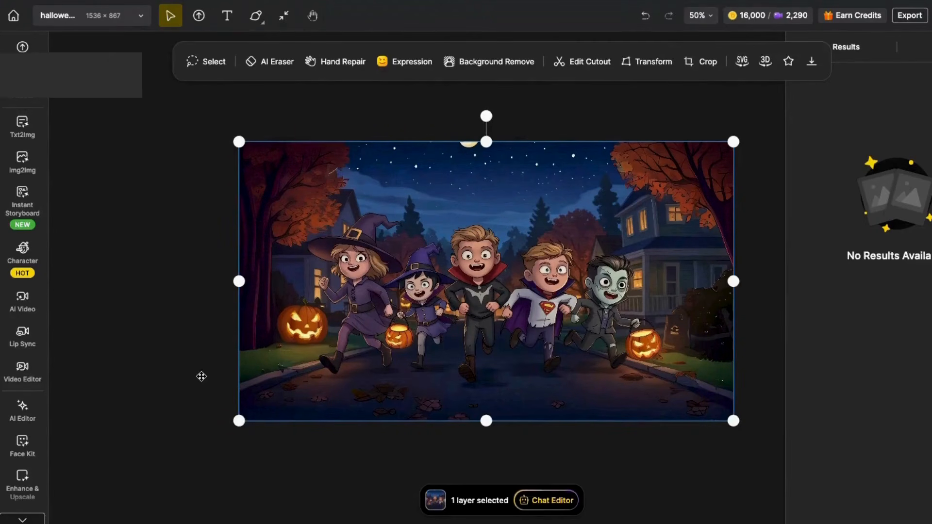
Generate a 5-second Kling 2.1 Std video from the canvas image, prompting "group of older kids in creative Halloween costumes running down a lively suburban street at night".
click(23, 300)
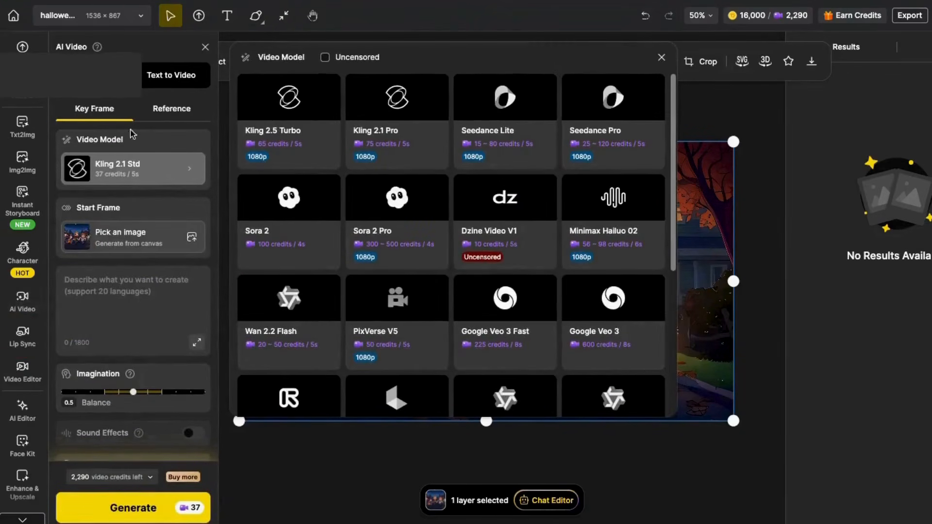
scroll(649, 354, down, 5)
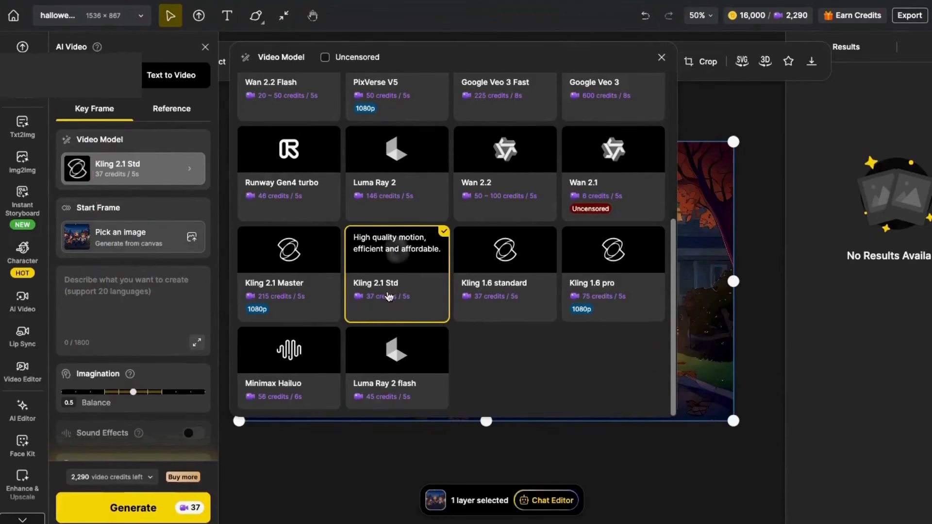
click(104, 236)
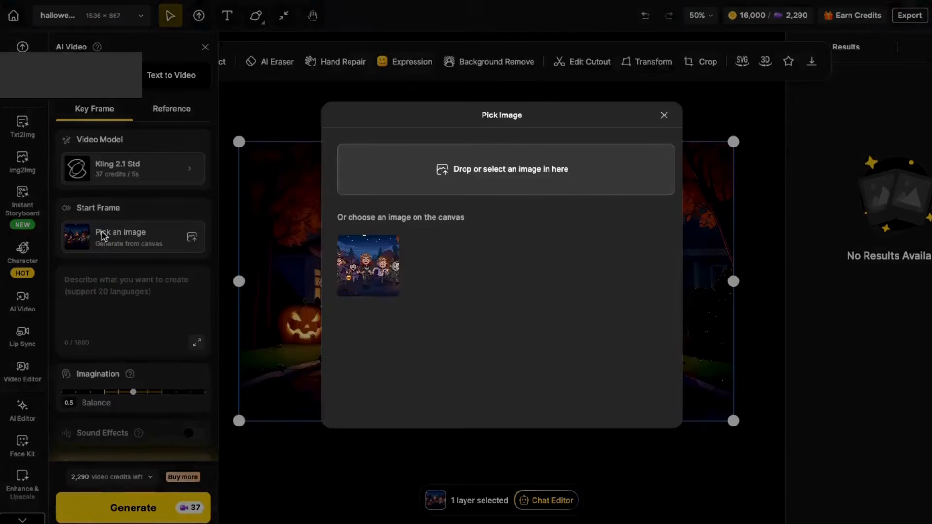
click(360, 261)
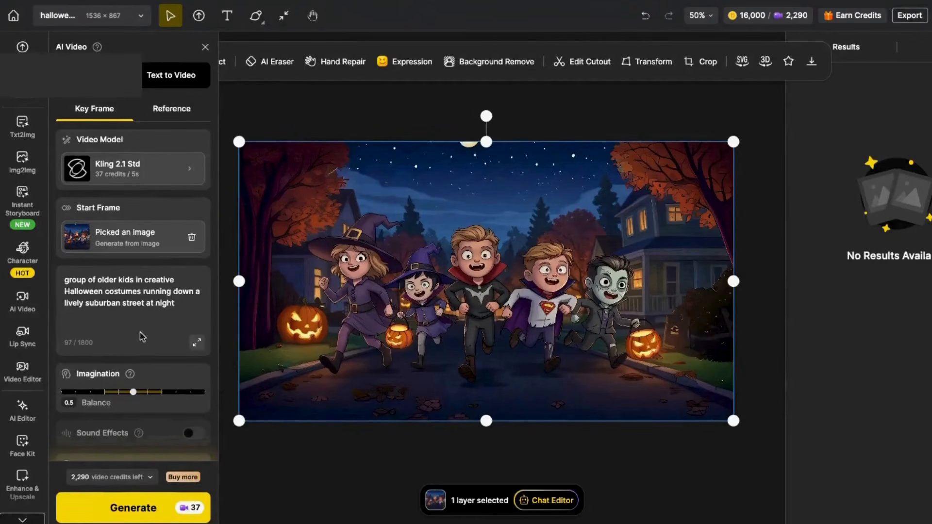
scroll(141, 336, down, 1)
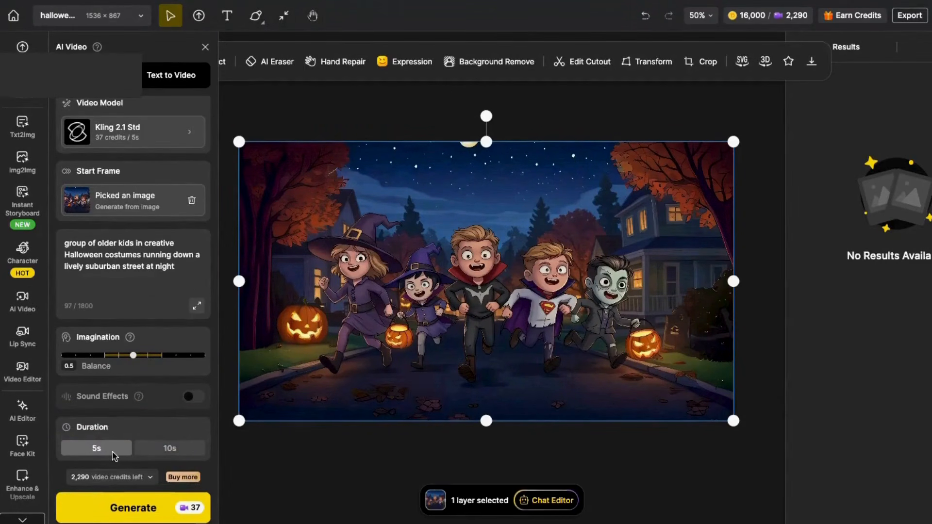
click(130, 509)
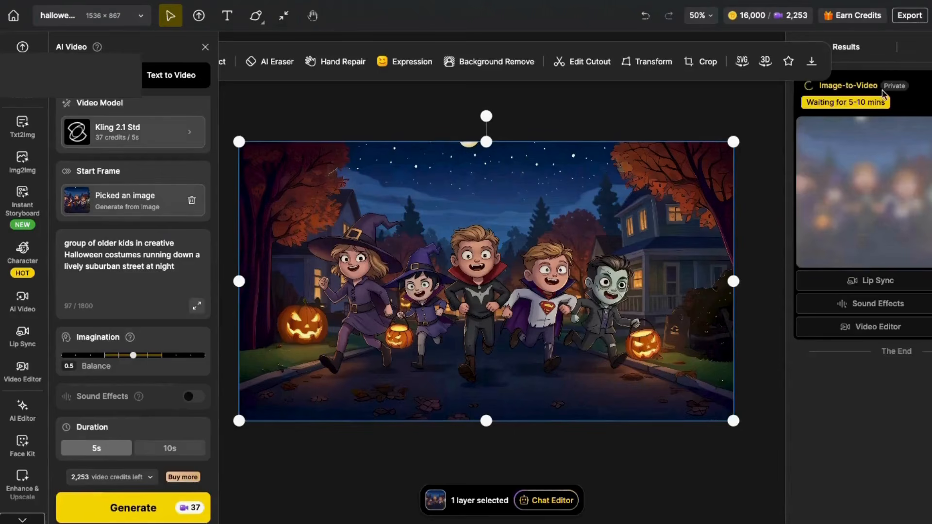
Play the generated video of the running kids and download it, then close the preview.
click(468, 175)
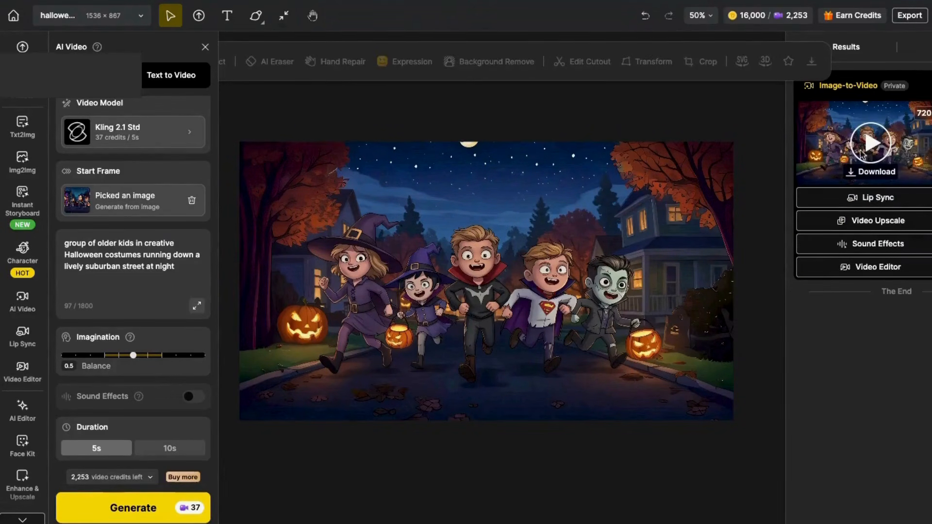
click(869, 143)
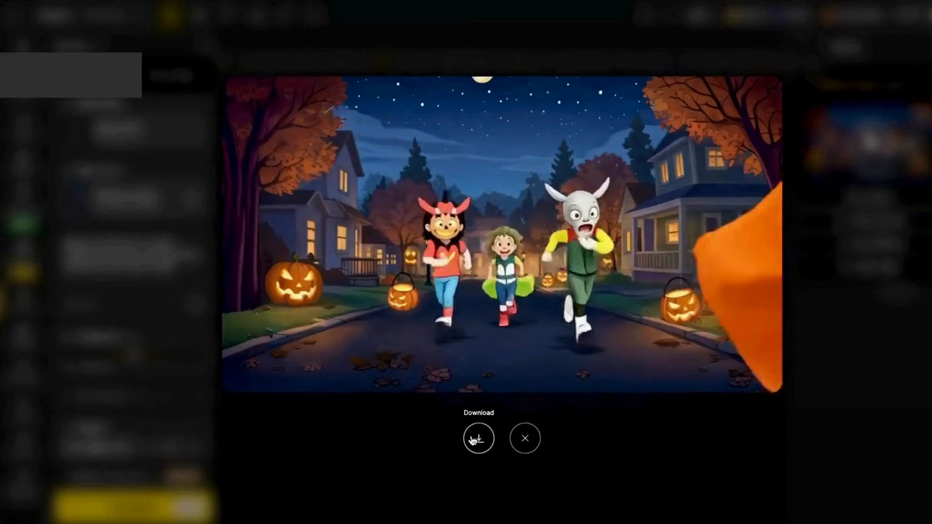
click(478, 438)
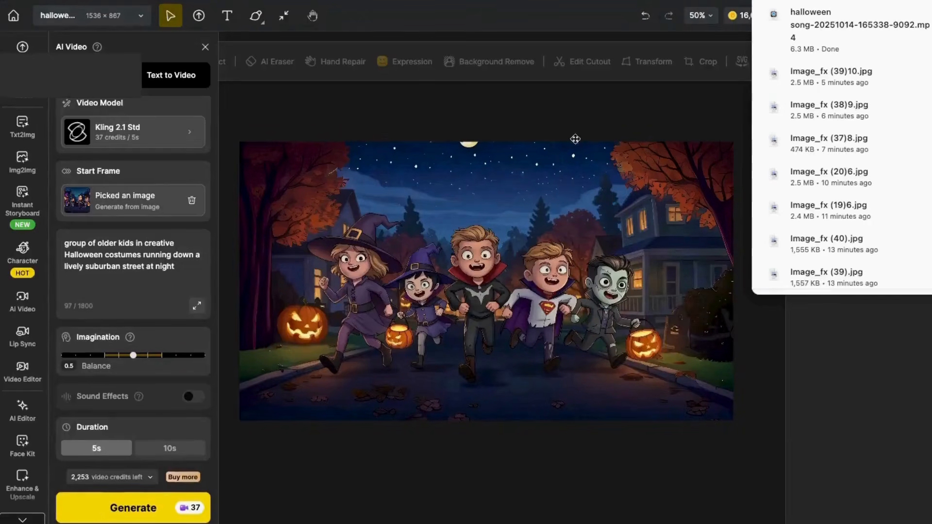
click(575, 114)
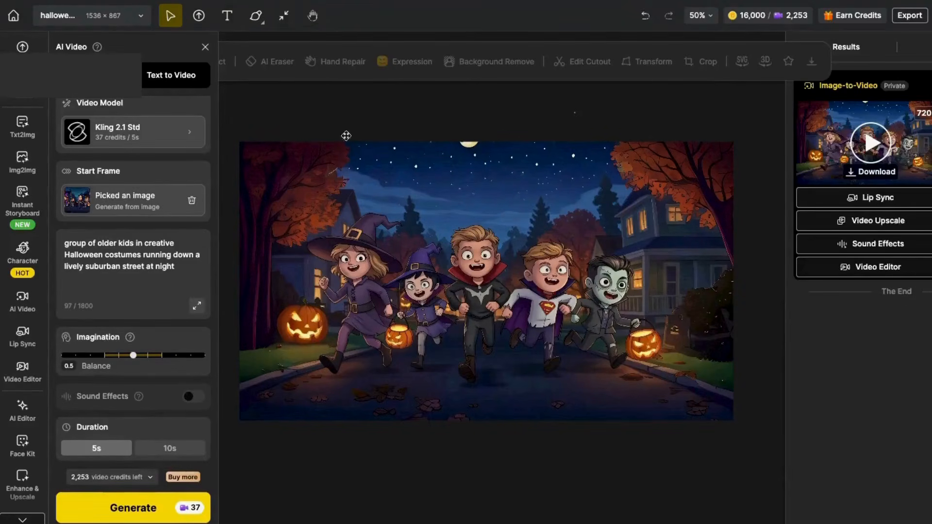
Replace the canvas image and start frame with the red-haired witch running beside four boys, and generate another 5-second Kling 2.1 Std video.
click(192, 203)
click(192, 201)
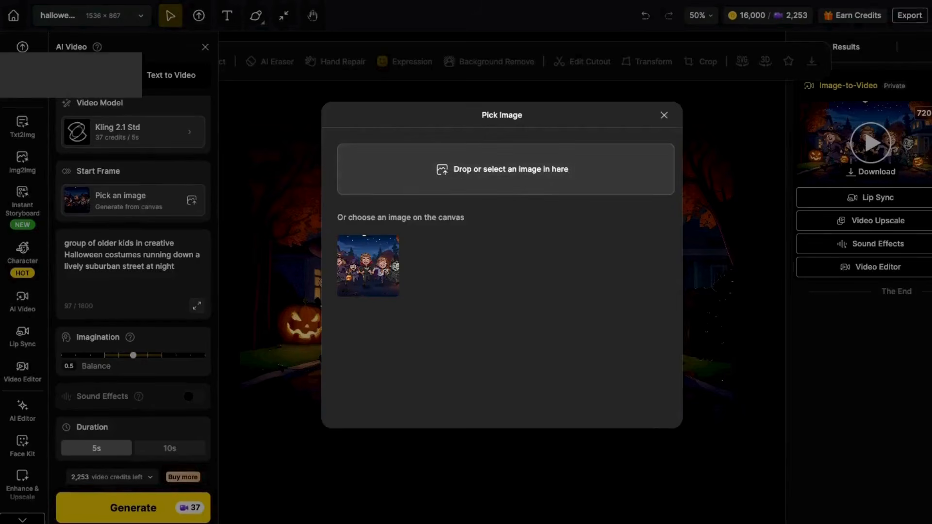
click(368, 266)
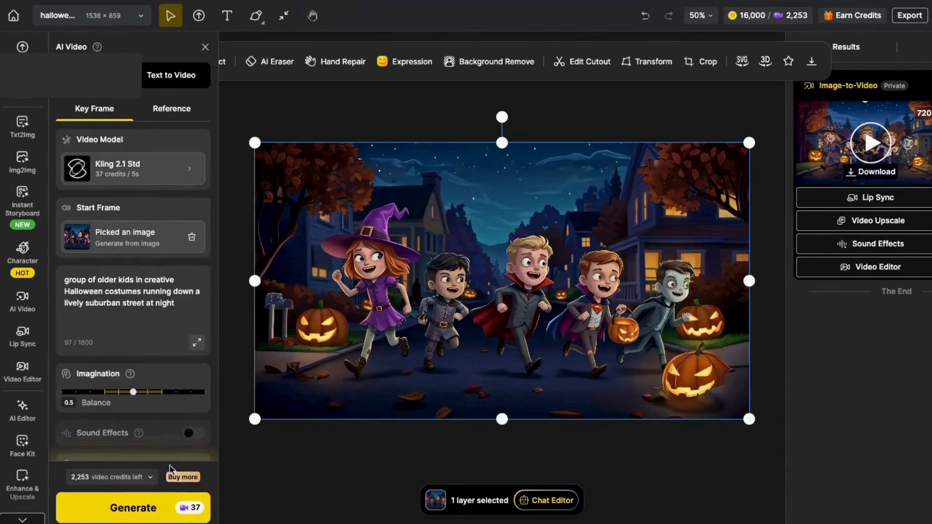
scroll(124, 382, down, 1)
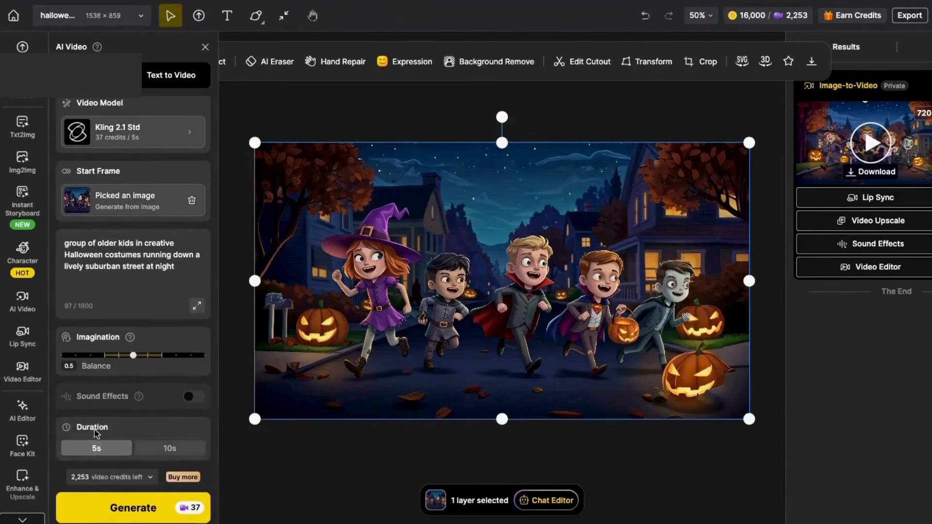
click(146, 514)
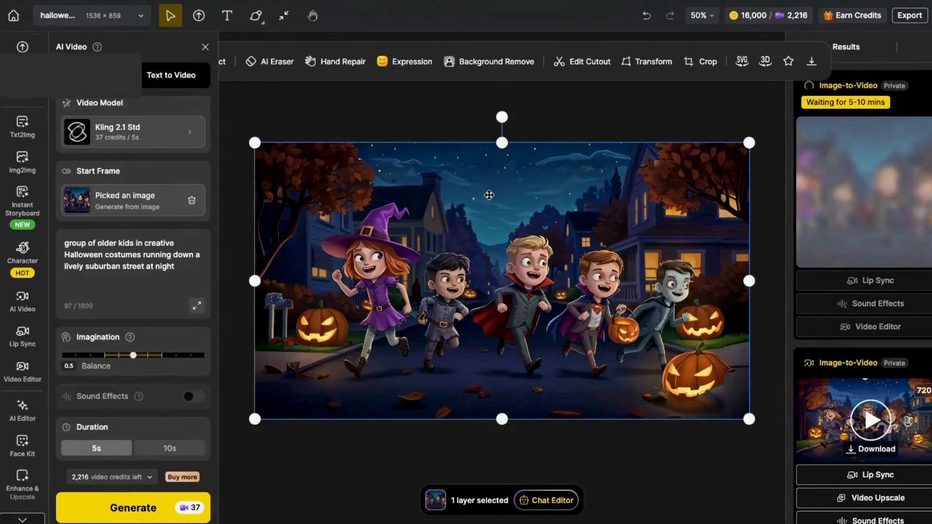
Replace the canvas image with the one of five costumed kids walking through fallen autumn leaves.
key(Delete)
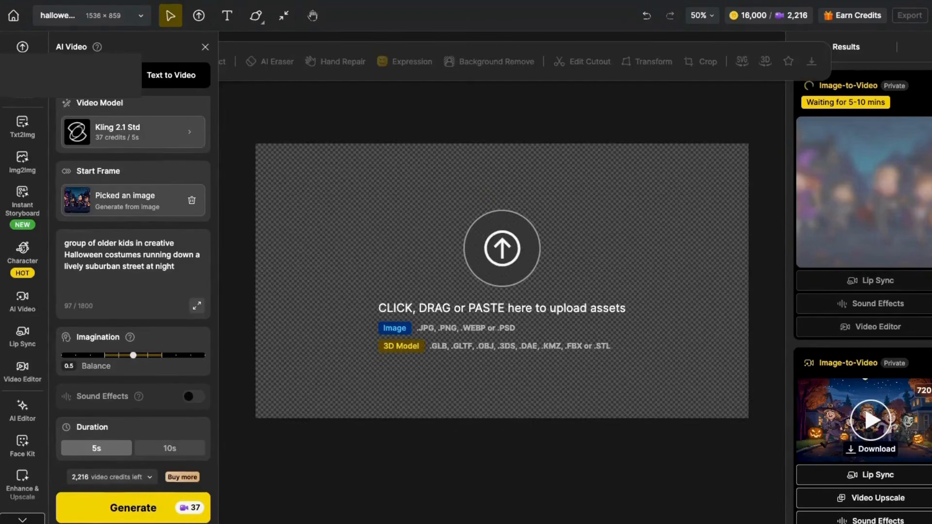
key(ctrl+z)
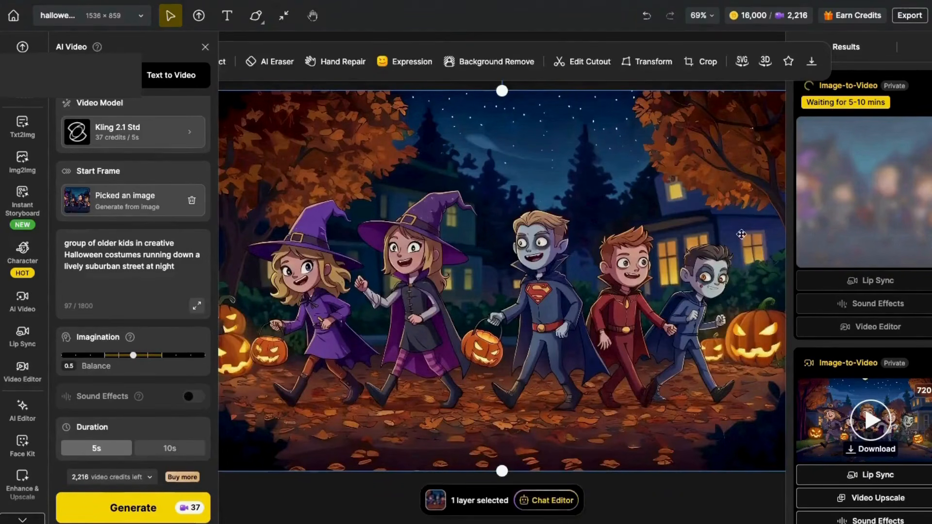
click(702, 15)
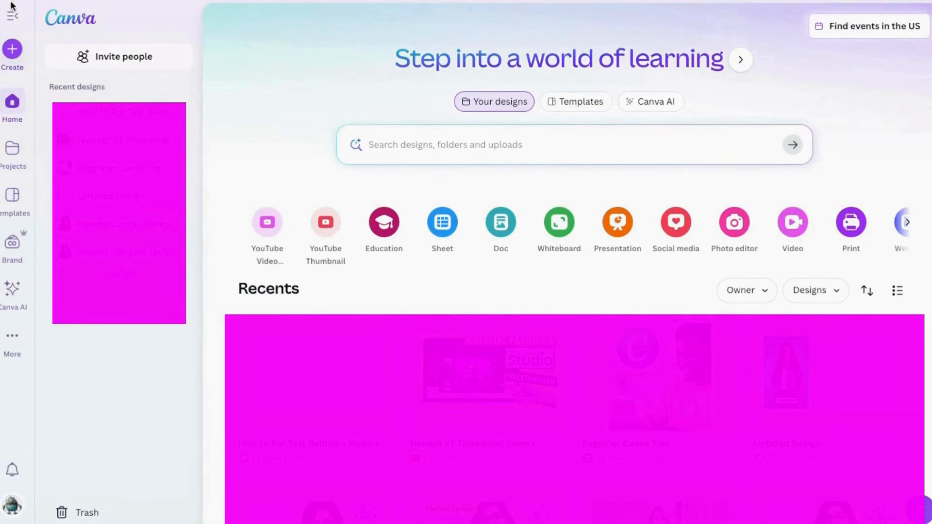
Create a blank YouTube Video (Landscape) design at 1920 × 1080 px and close the template suggestions.
click(793, 222)
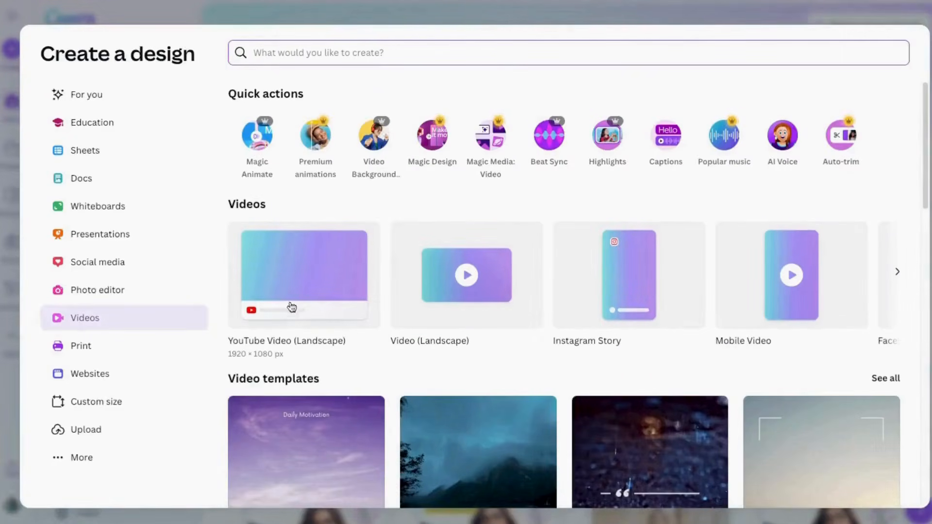
click(296, 272)
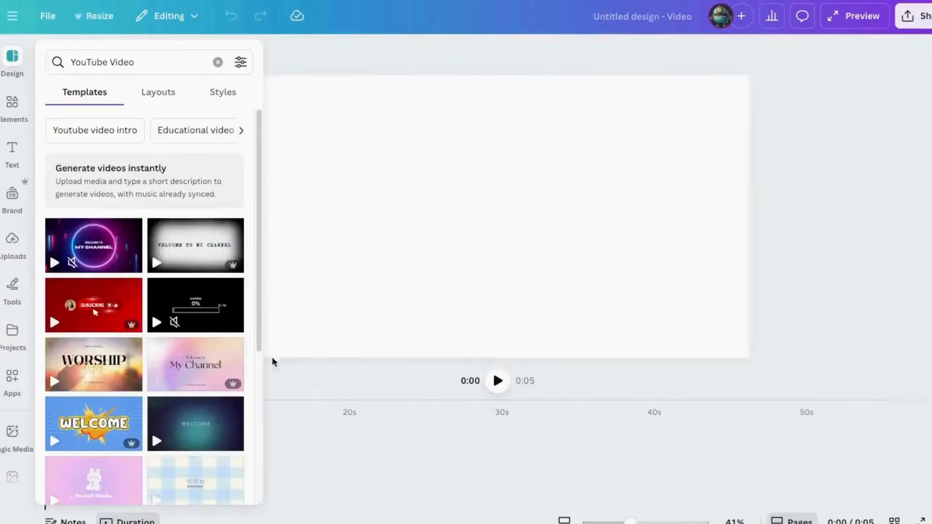
click(292, 58)
Add nine blank pages to the timeline so that the design has ten 5-second pages.
click(147, 454)
click(122, 441)
click(121, 442)
click(122, 442)
click(121, 442)
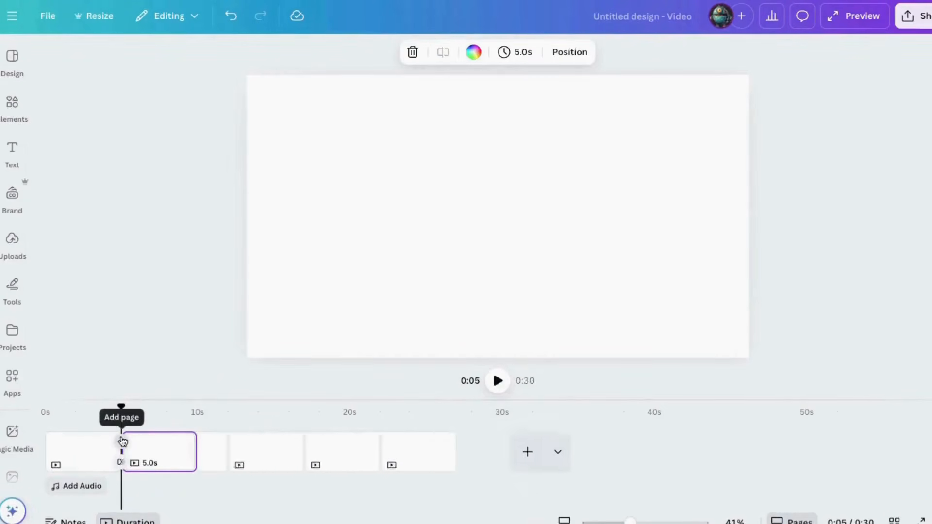
click(122, 441)
click(122, 441)
click(122, 441)
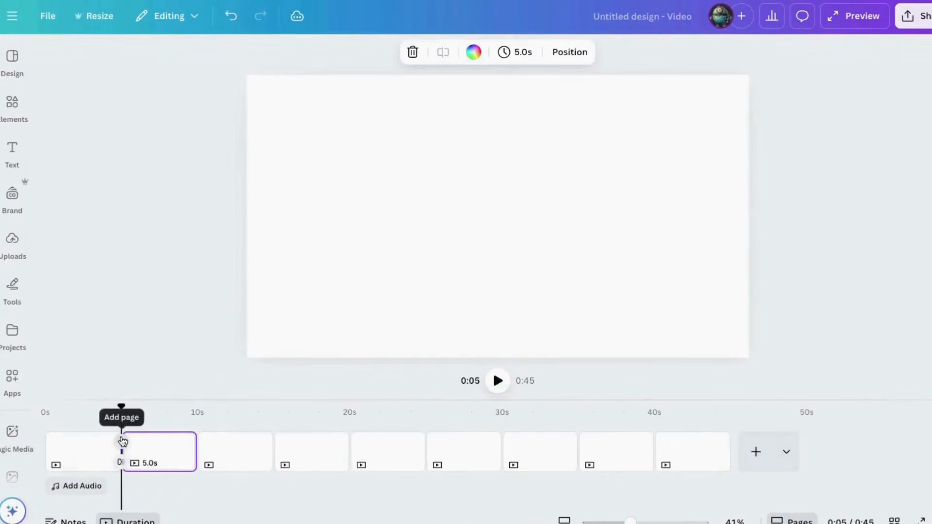
click(755, 452)
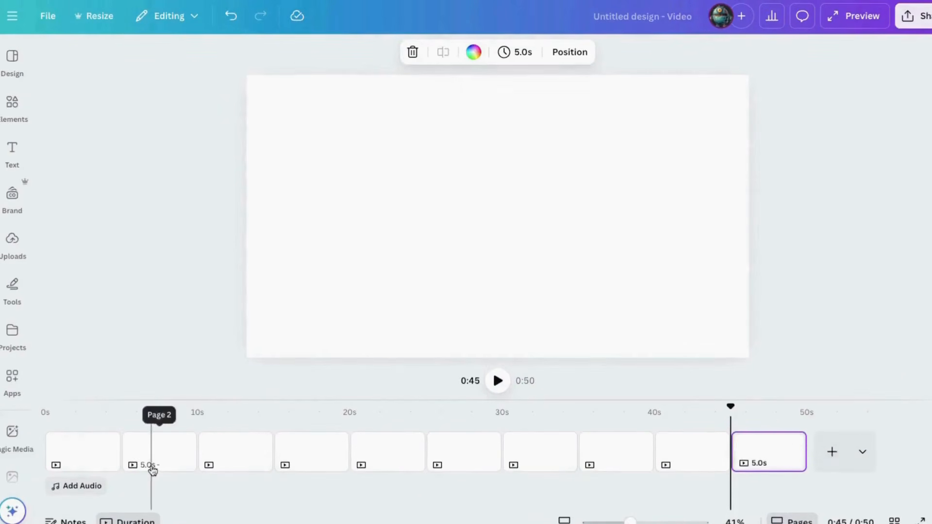
Add the uploaded audio "Halloween night, the moon shines" to the timeline at the first page.
click(16, 249)
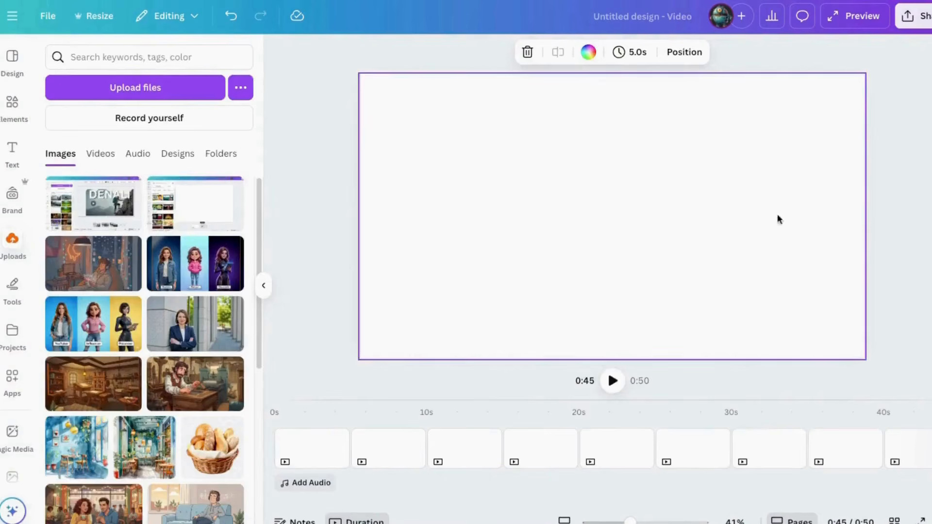
click(138, 154)
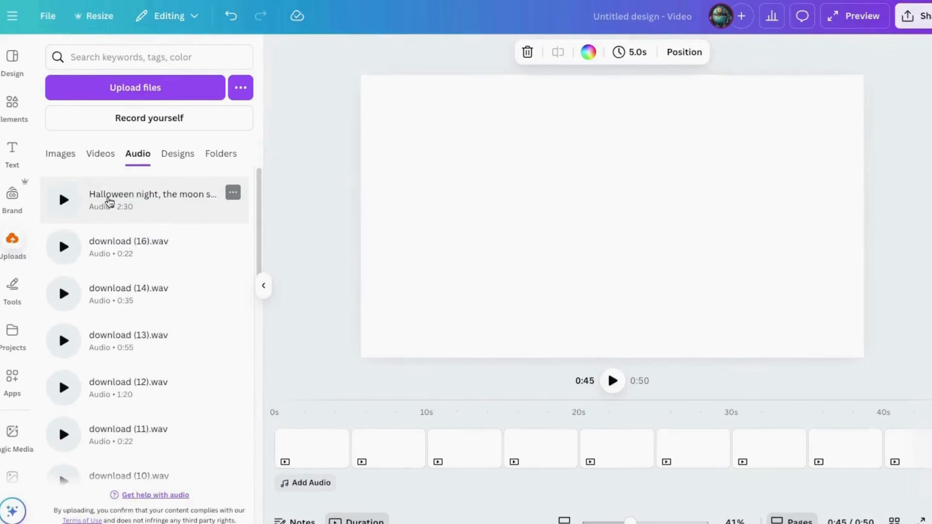
click(301, 408)
drag(302, 408, 281, 407)
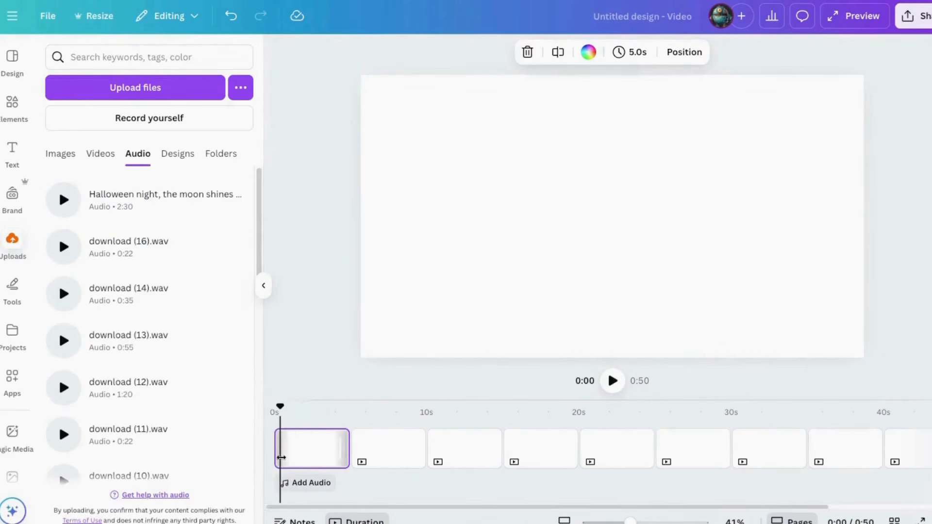
click(109, 200)
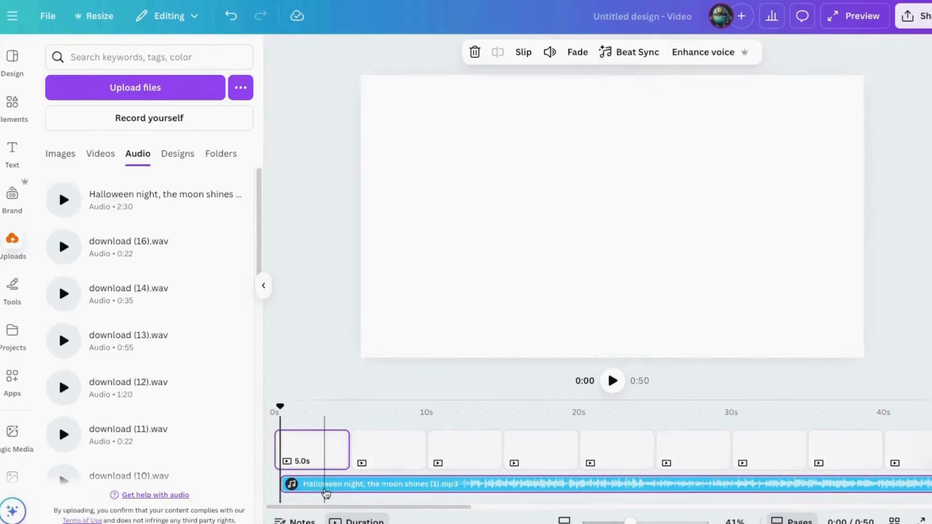
Raise the song's volume to about 139 and return the playhead to the start of the timeline.
click(550, 52)
drag(517, 90, 527, 92)
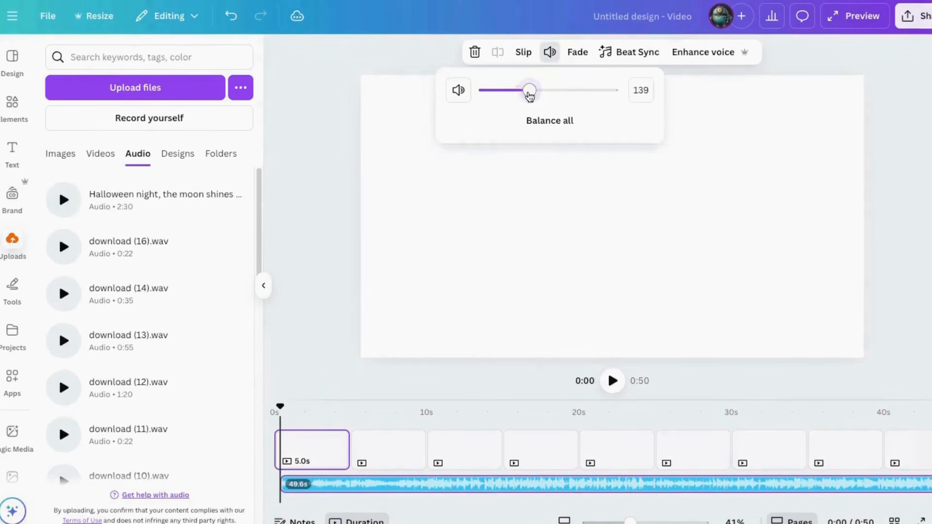
drag(281, 405, 275, 405)
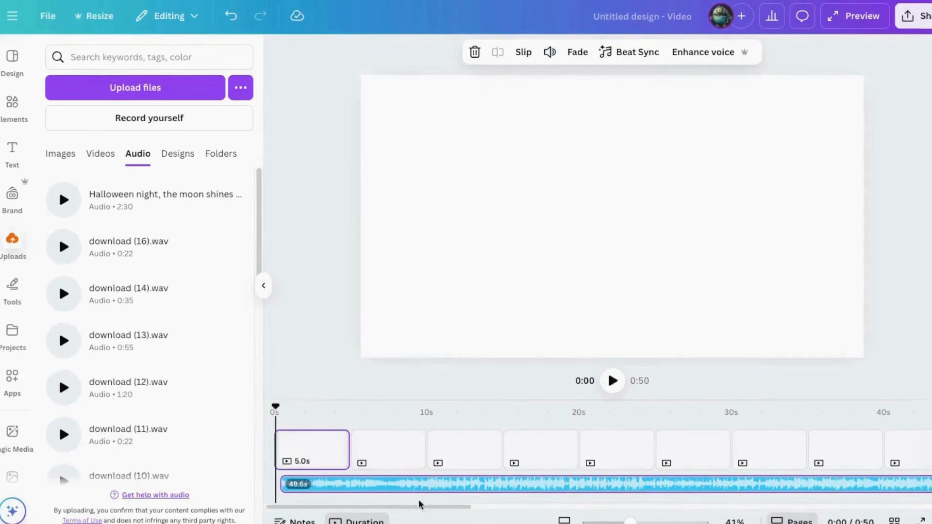
Add an eleventh blank page stretched until the timeline reaches 2:40, past the song's end, and append one more 5-second page.
drag(418, 506, 565, 519)
click(583, 453)
click(582, 454)
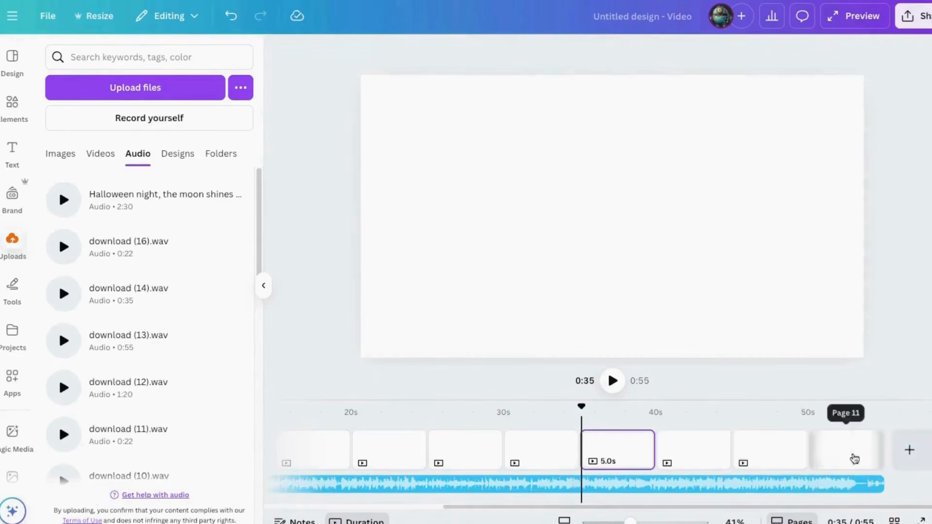
drag(883, 453, 931, 454)
drag(724, 506, 922, 507)
drag(880, 458, 930, 460)
drag(637, 507, 796, 508)
drag(876, 456, 930, 457)
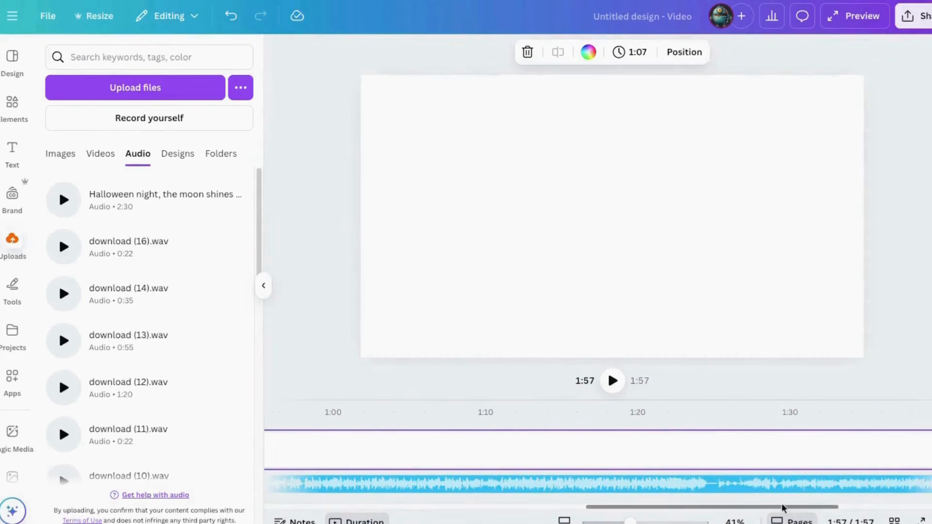
drag(755, 508, 876, 508)
drag(879, 457, 931, 459)
drag(834, 508, 923, 508)
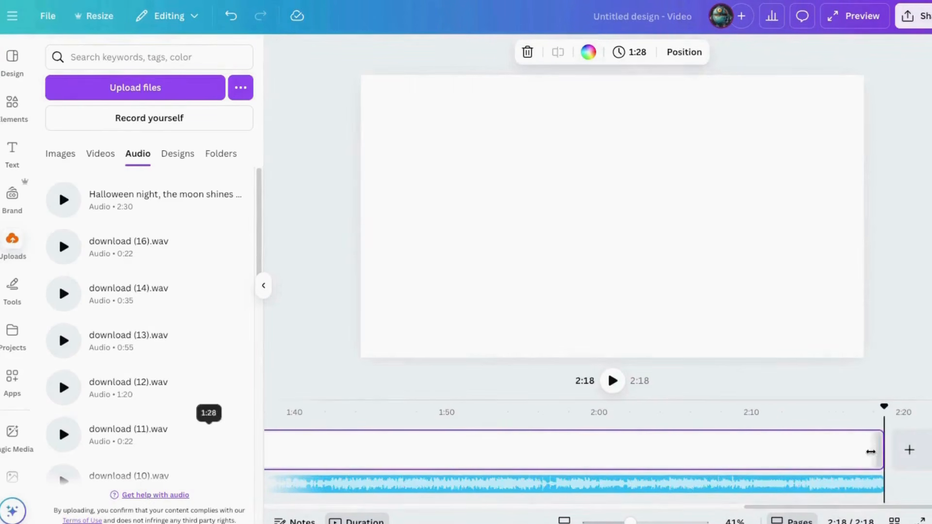
drag(872, 449, 930, 450)
drag(806, 508, 922, 507)
click(909, 451)
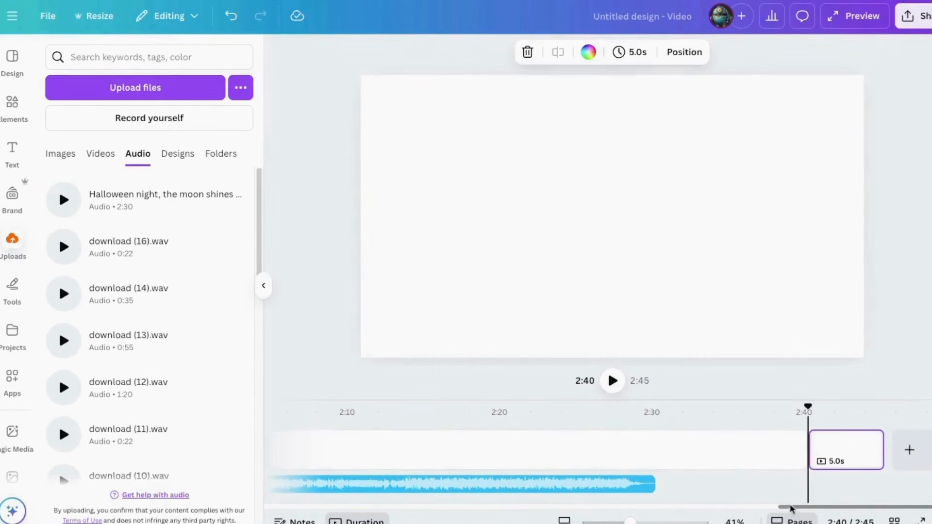
Upload the generated Halloween clips to the design's video uploads.
drag(822, 507, 298, 510)
drag(0, 335, 136, 343)
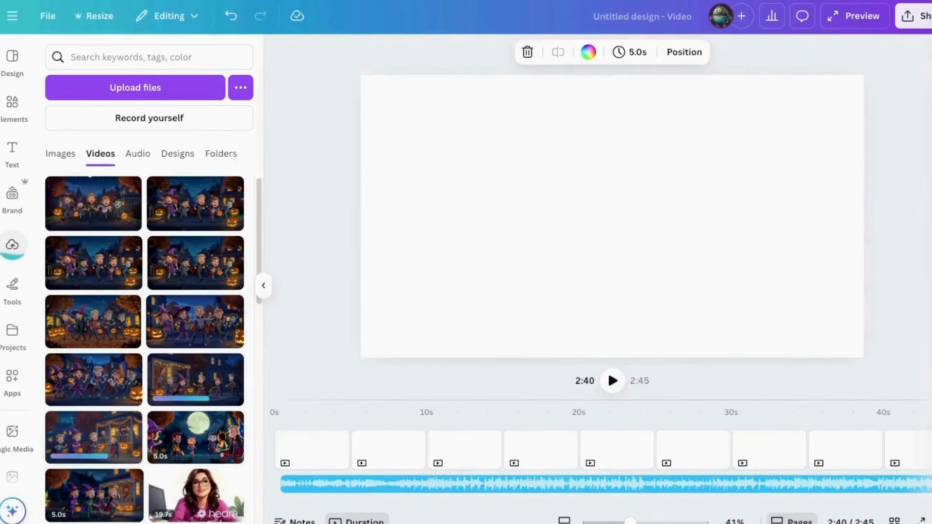
drag(922, 296, 96, 297)
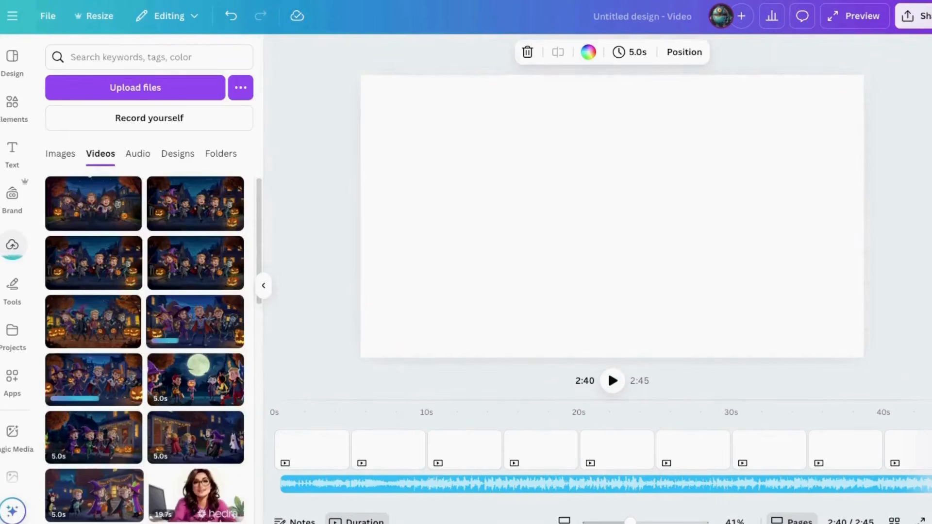
scroll(159, 345, down, 4)
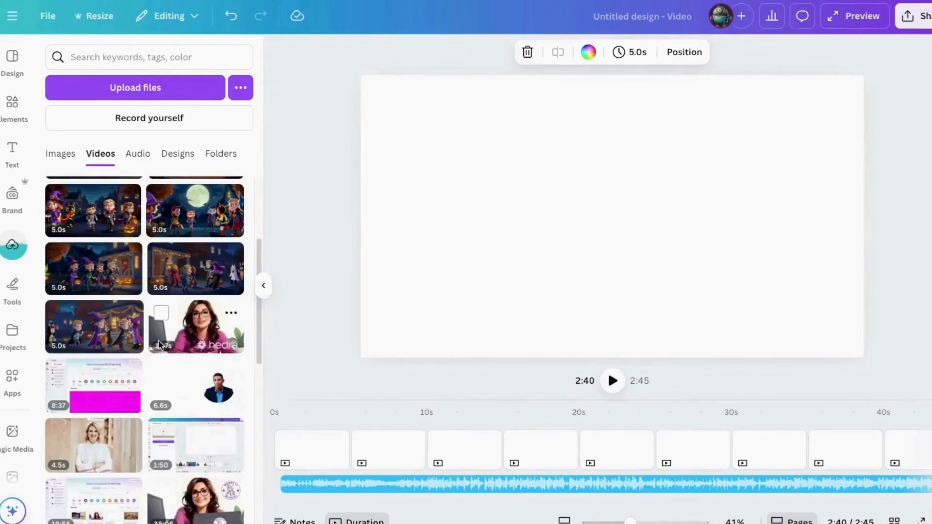
Place the clip of kids trick-or-treating at a lit porch on page 1, scale it to fill the page, and play it from 0:00.
click(309, 450)
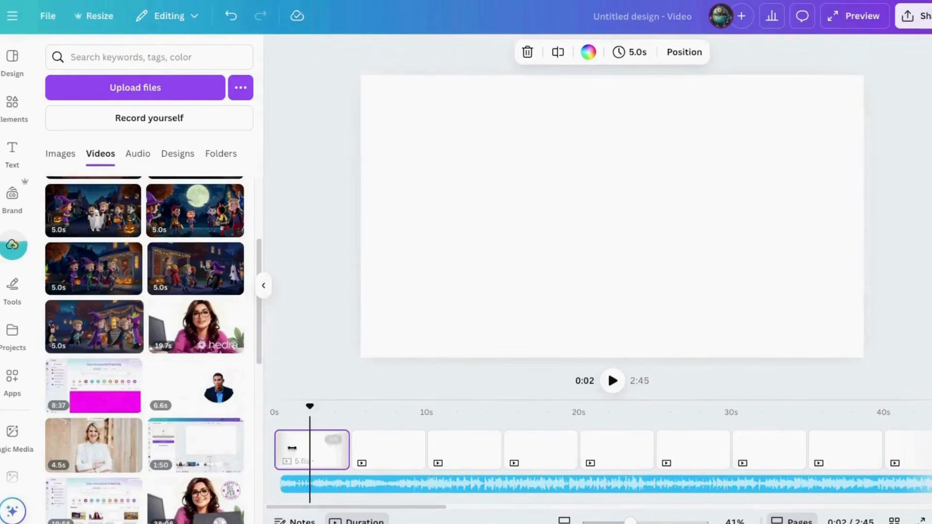
scroll(246, 430, down, 3)
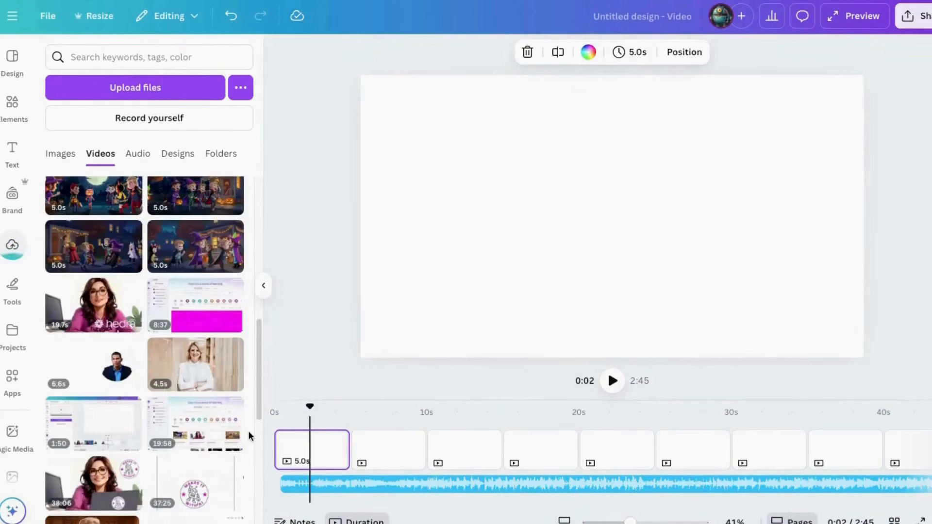
click(195, 245)
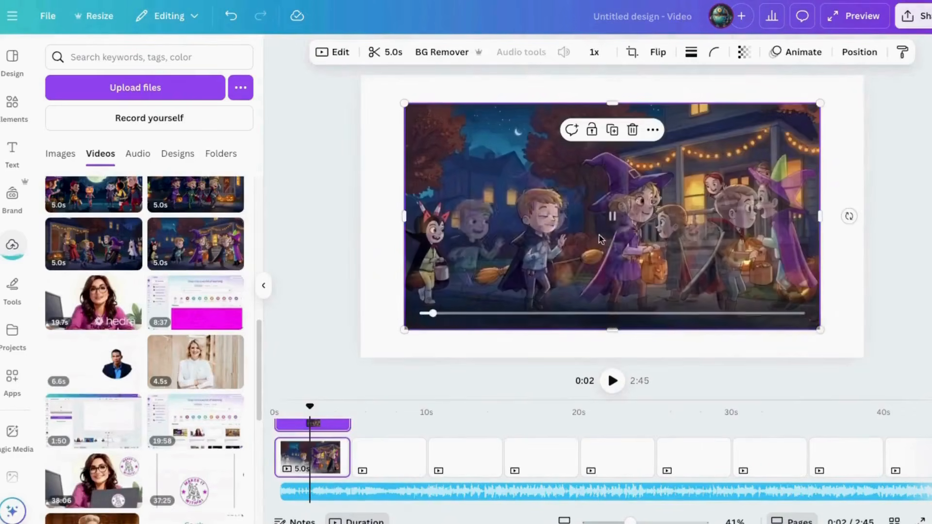
drag(601, 238, 557, 213)
mouse_move(779, 301)
mouse_down()
mouse_move(841, 370)
mouse_move(871, 385)
mouse_move(763, 297)
mouse_up()
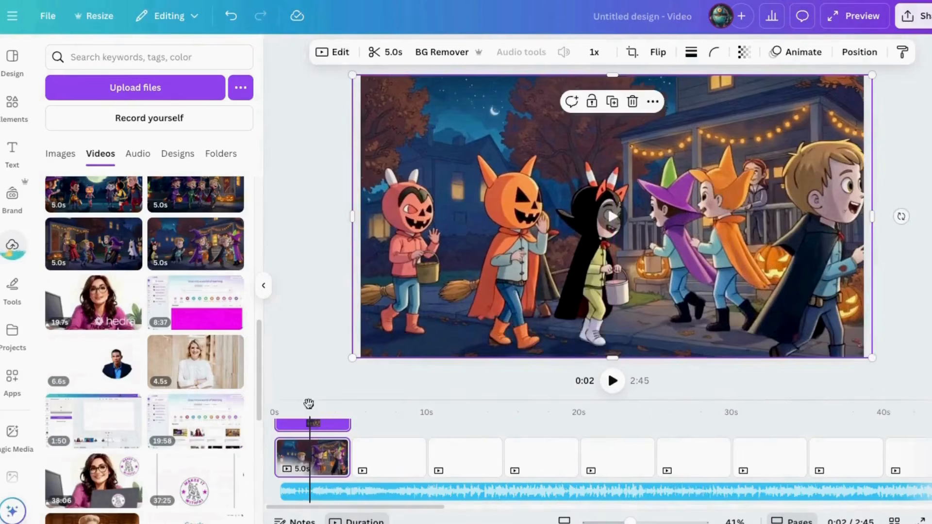
drag(308, 404, 274, 407)
click(614, 386)
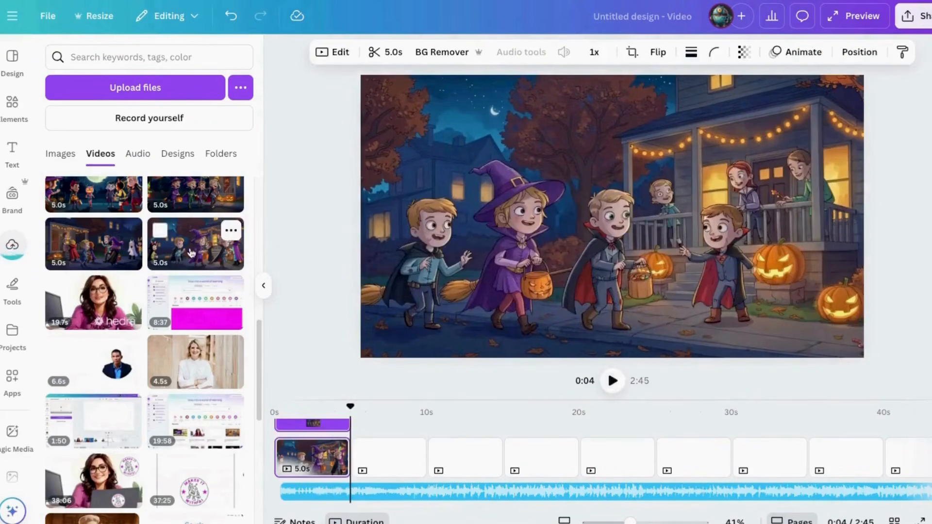
Place the clip of costumed kids outside the house with the orange door on page 2 and scale it to fill the page.
drag(212, 253, 380, 423)
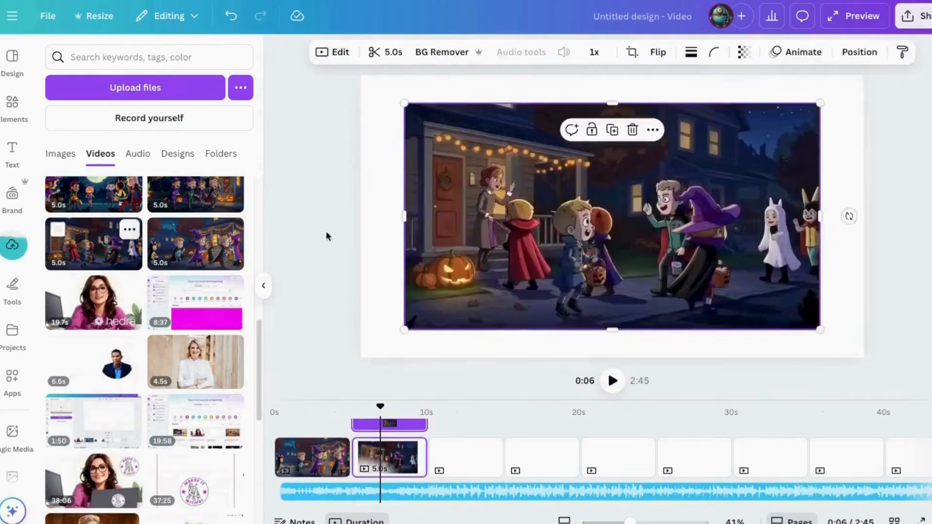
drag(518, 181, 491, 167)
drag(774, 299, 858, 402)
drag(814, 320, 807, 321)
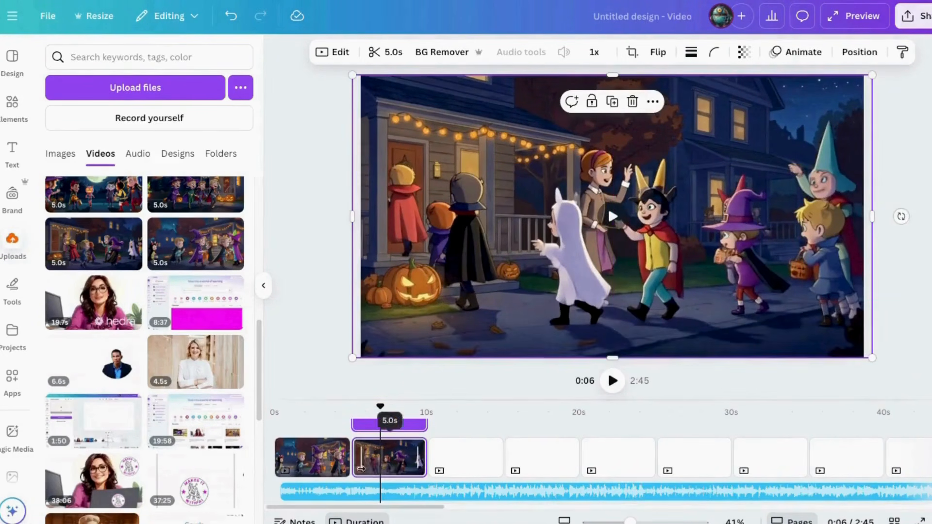
Place the clip of four costumed kids walking past a pumpkin-decorated house on page 3 and scale it to fill the page.
click(464, 462)
scroll(246, 377, up, 2)
click(220, 281)
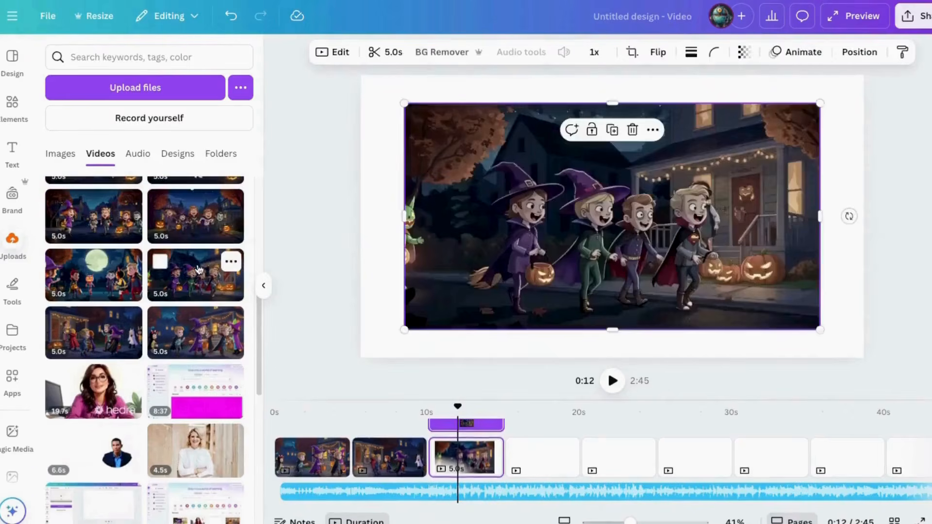
drag(546, 214, 501, 186)
drag(776, 301, 852, 374)
mouse_move(802, 308)
mouse_down()
mouse_move(786, 307)
mouse_move(793, 310)
mouse_up()
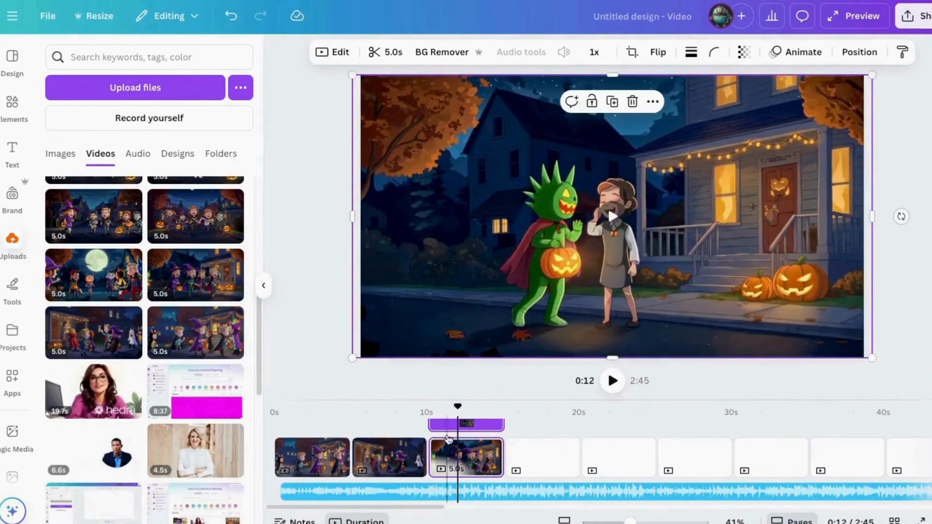
Place the clip of costumed kids under a full moon on page 4.
click(542, 456)
click(97, 275)
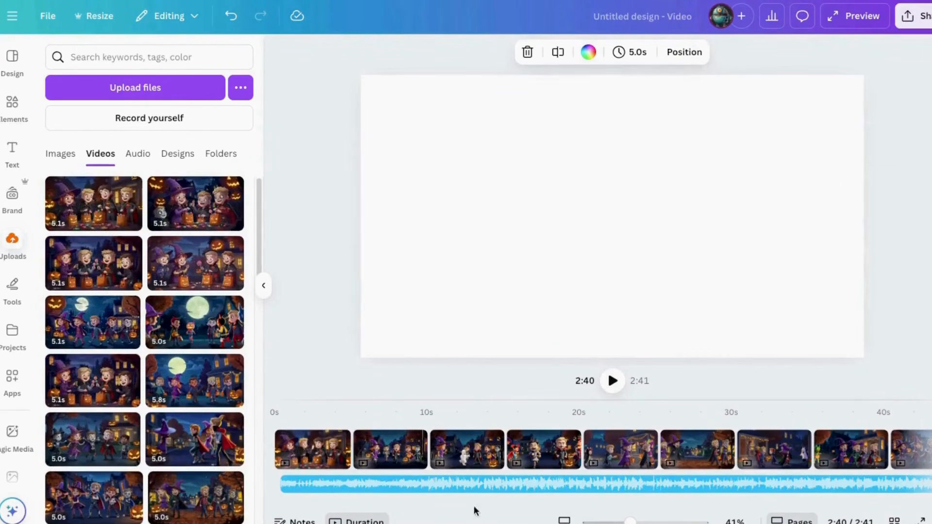
Delete the empty page at the end of the timeline.
drag(426, 507, 927, 505)
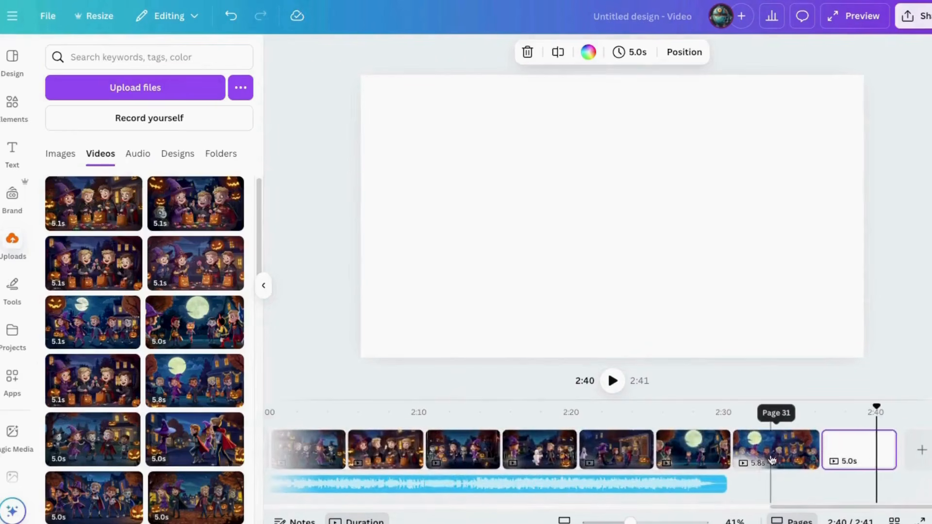
mouse_move(779, 450)
mouse_down()
mouse_move(578, 396)
mouse_move(708, 413)
mouse_move(764, 449)
mouse_move(830, 439)
mouse_move(772, 447)
mouse_up()
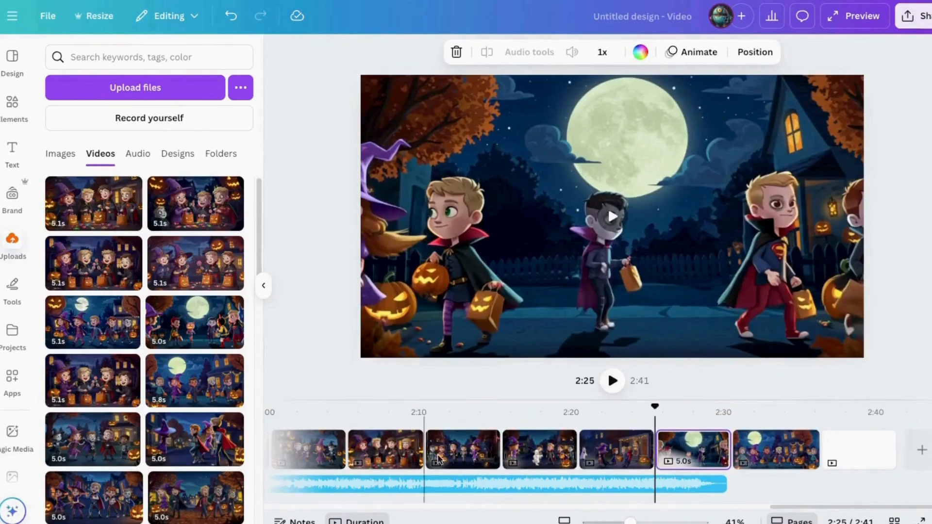
click(858, 449)
key(Delete)
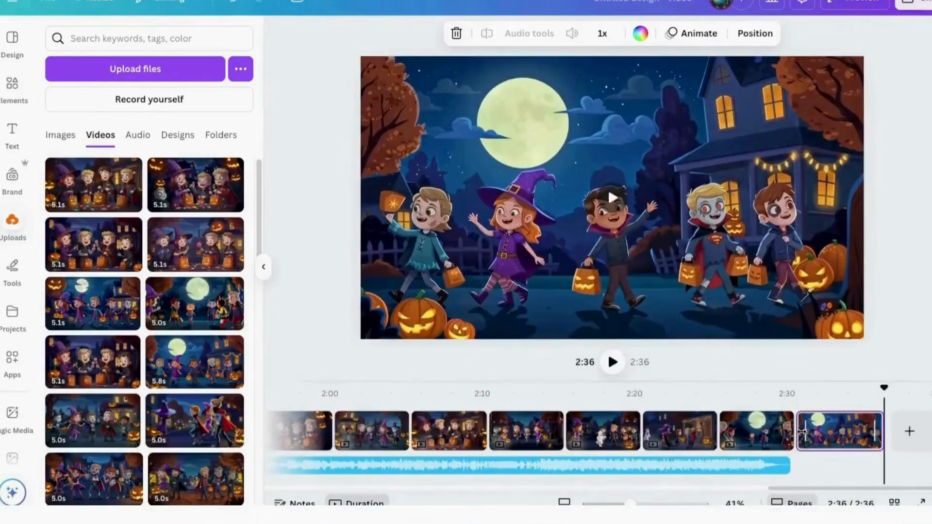
Add a Dissolve transition between the last two clips and apply it between all pages.
click(795, 442)
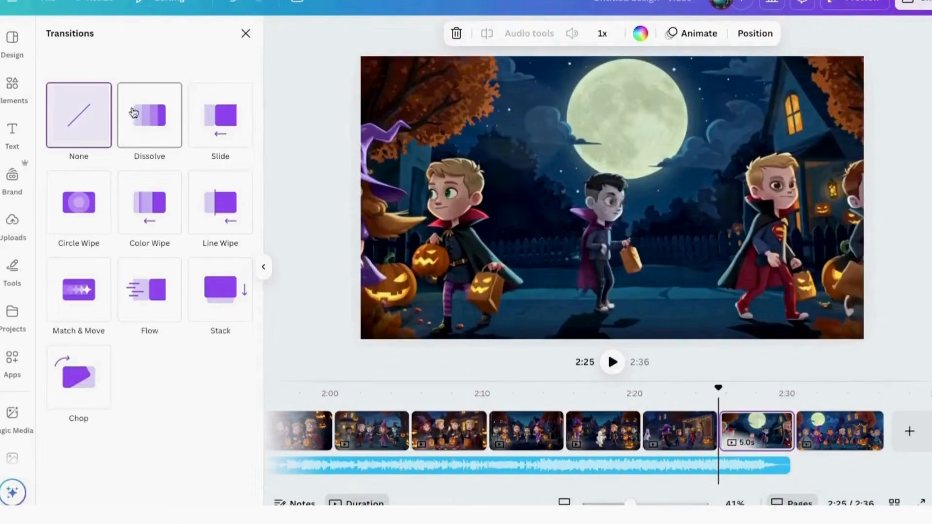
click(144, 120)
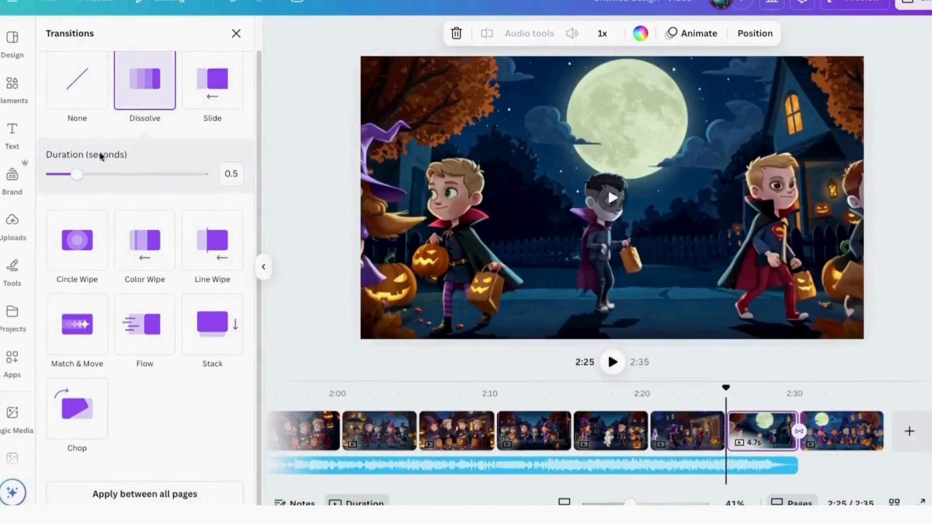
click(149, 492)
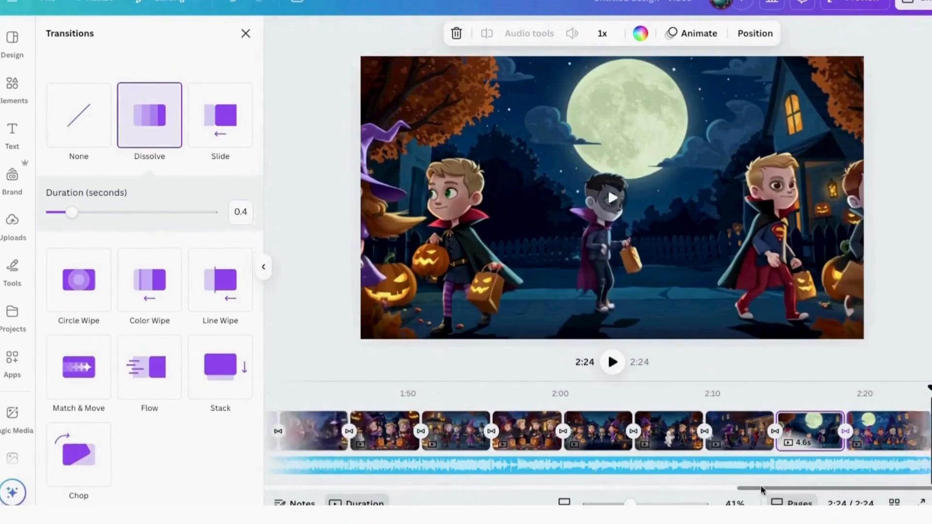
Append a blank 12.1-second page after the last clip to cover the rest of the song.
click(909, 431)
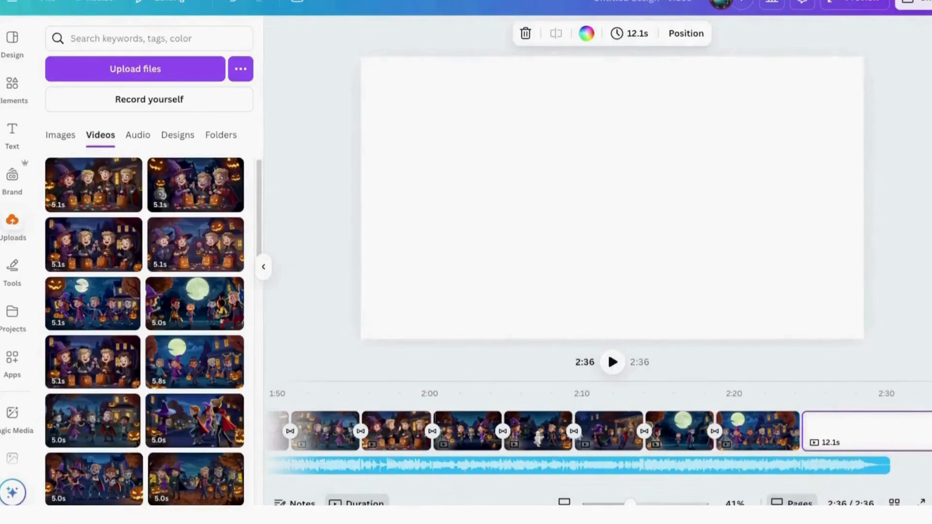
Extend the first six clips on the timeline to their full length of about 5 seconds each.
drag(751, 488, 229, 444)
click(320, 438)
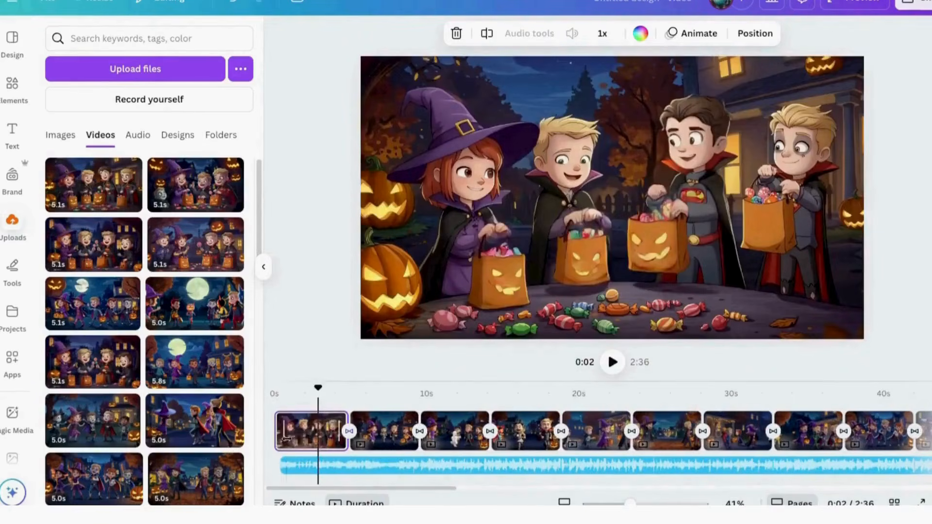
drag(340, 443, 346, 443)
drag(416, 446, 426, 448)
drag(496, 458, 503, 458)
drag(573, 460, 580, 459)
drag(650, 458, 657, 458)
drag(727, 458, 734, 459)
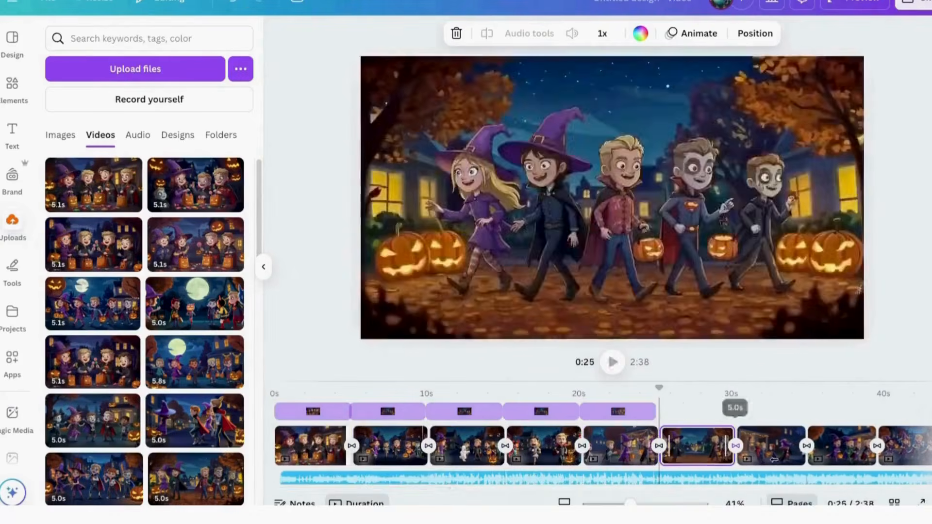
Lengthen the clips after the sixth one, along the rest of the timeline, to 5.0 seconds each.
drag(364, 485, 433, 485)
drag(548, 458, 553, 458)
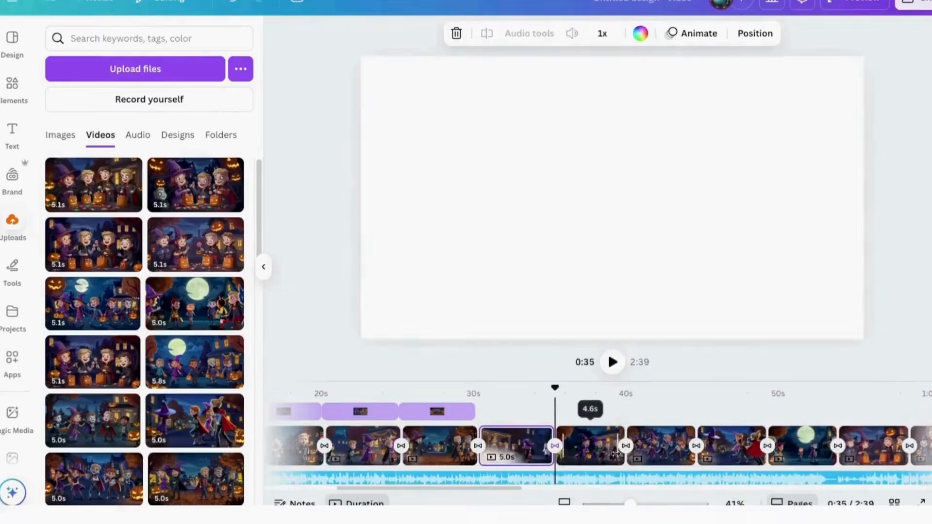
drag(618, 456, 624, 458)
drag(694, 458, 700, 458)
drag(394, 488, 486, 488)
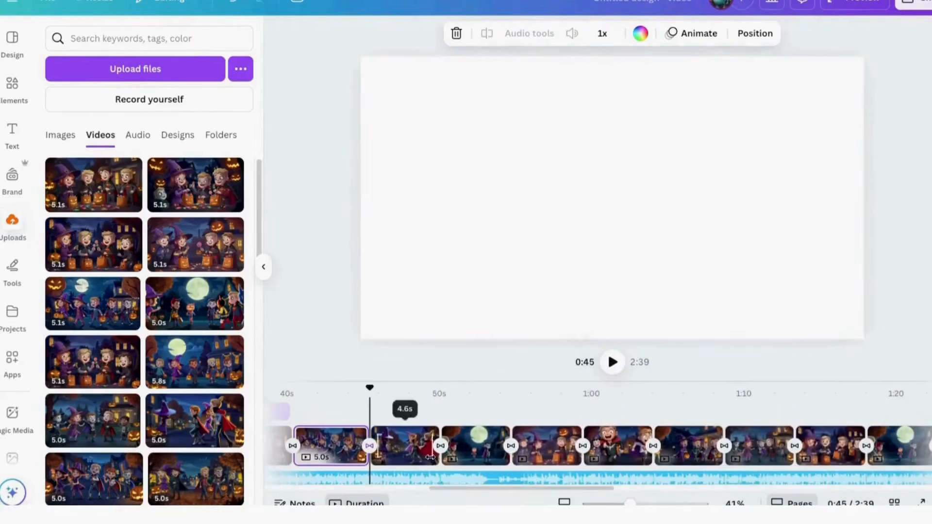
drag(431, 457, 438, 456)
drag(515, 459, 522, 458)
drag(589, 458, 596, 459)
drag(668, 459, 675, 459)
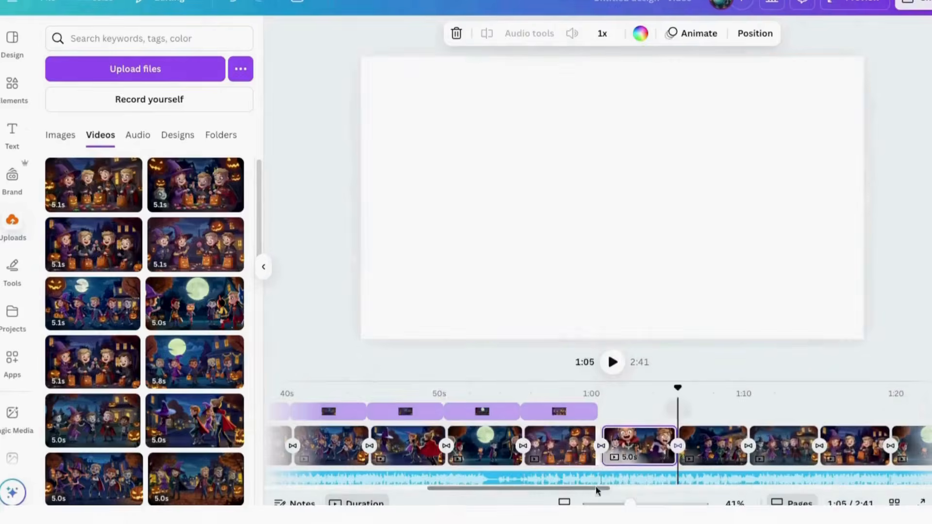
drag(596, 488, 629, 488)
drag(449, 454, 455, 454)
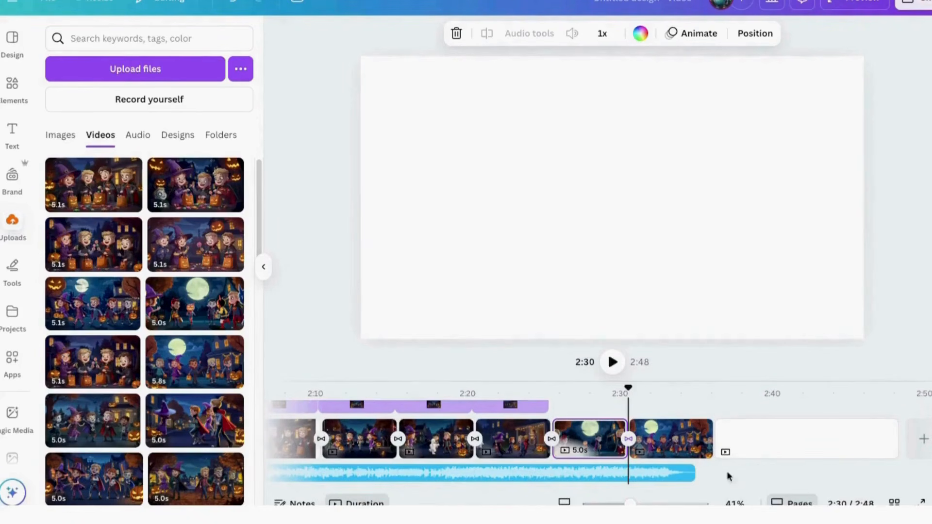
Move the song so it starts at about 2 seconds on the timeline and give it a 0.8-second fade-in.
drag(788, 488, 284, 488)
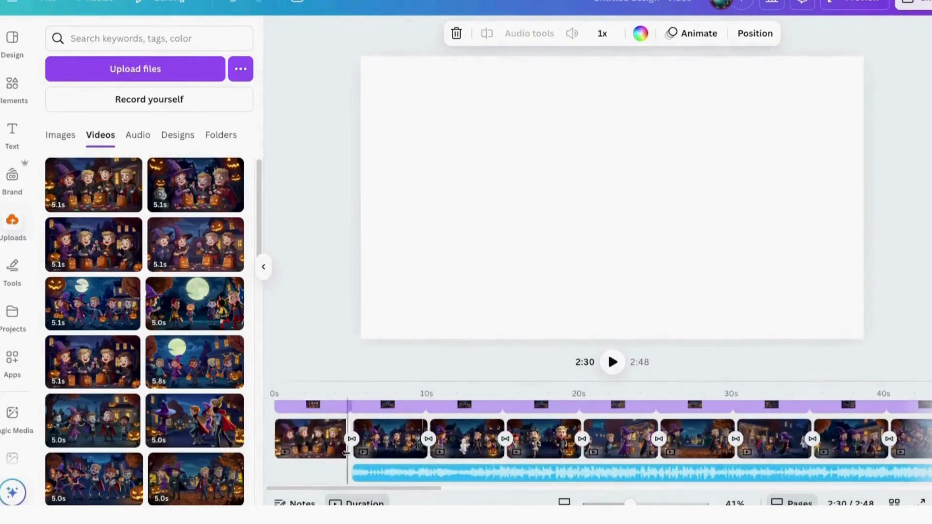
click(331, 453)
click(613, 364)
click(614, 364)
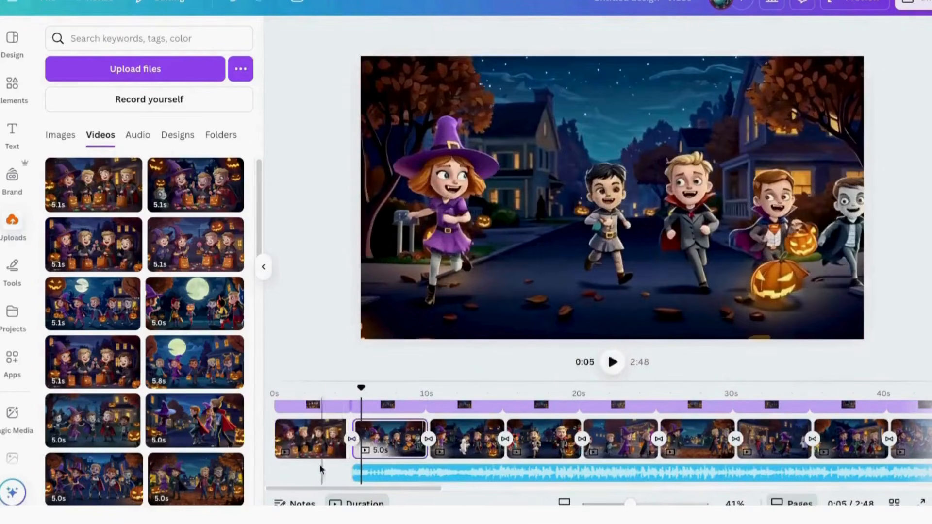
drag(415, 479, 368, 473)
click(578, 33)
drag(480, 86, 492, 86)
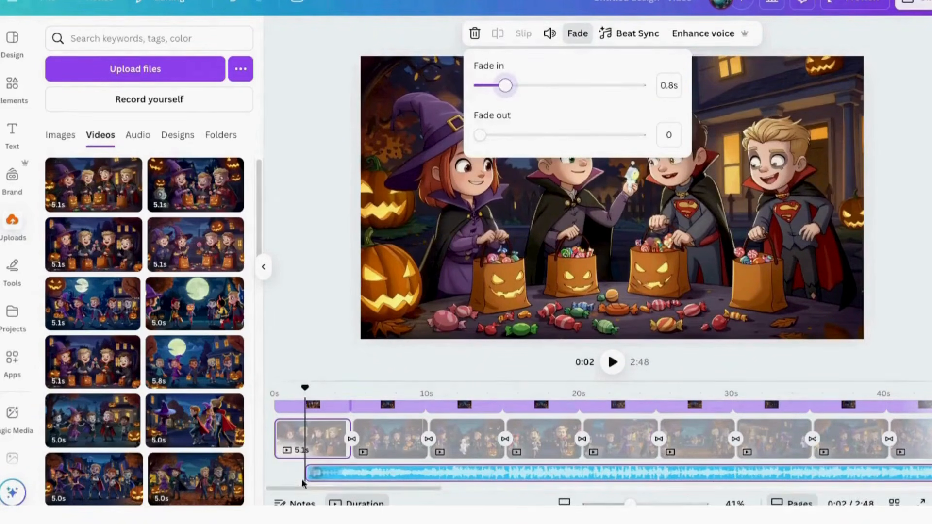
Trim the end of the last moonlit clip to about 4.1 seconds, closer to the end of the song.
drag(301, 487, 705, 490)
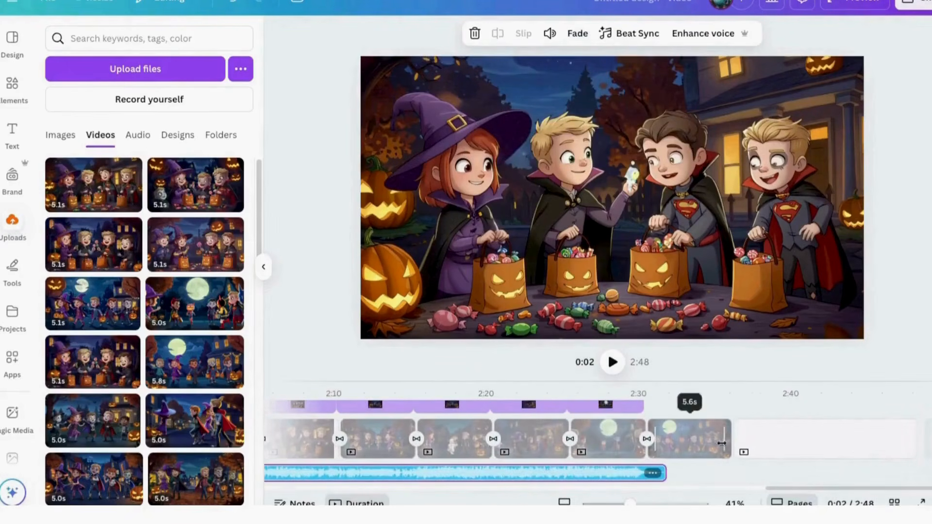
drag(722, 443, 703, 444)
drag(785, 490, 275, 433)
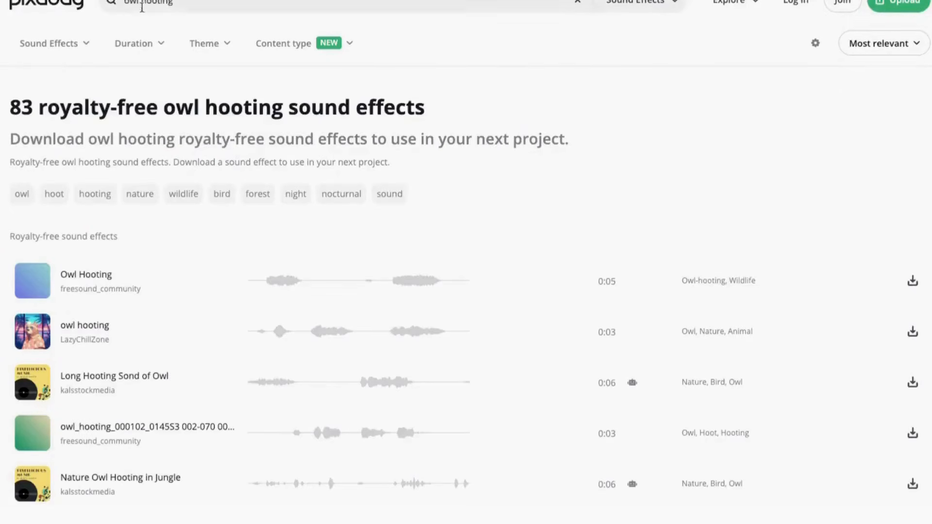
On Pixabay, preview owl hooting sound effects and download the 3-second owl_hooting_000102_0145S3 recording.
click(32, 281)
scroll(30, 403, down, 1)
click(31, 406)
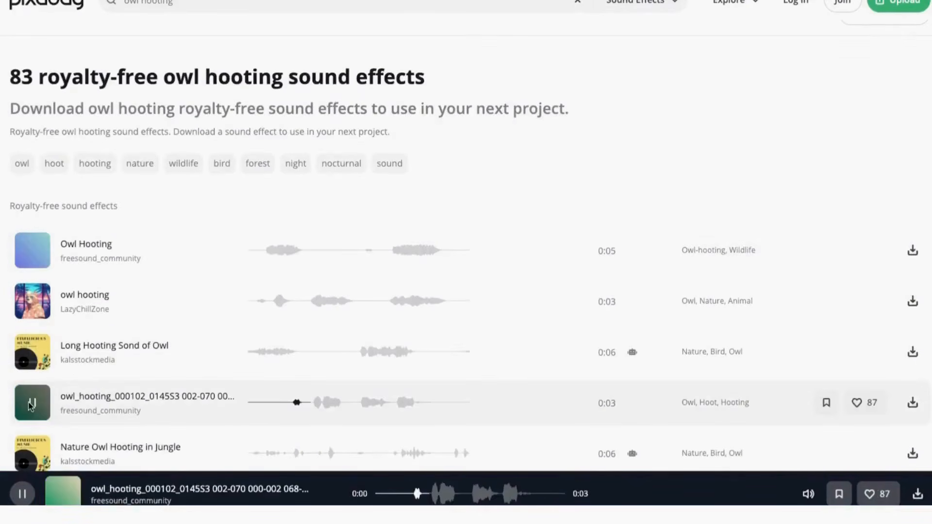
click(913, 402)
click(647, 189)
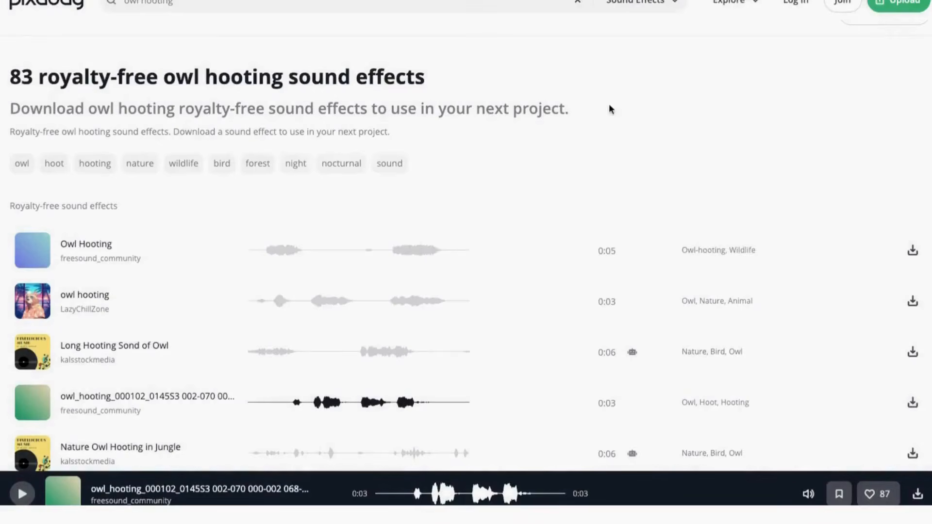
Search Pixabay sound effects for "leaves", preview several results and download the 3-second "Leaves" sound.
click(340, 2)
text(leaves)
key(Return)
click(29, 385)
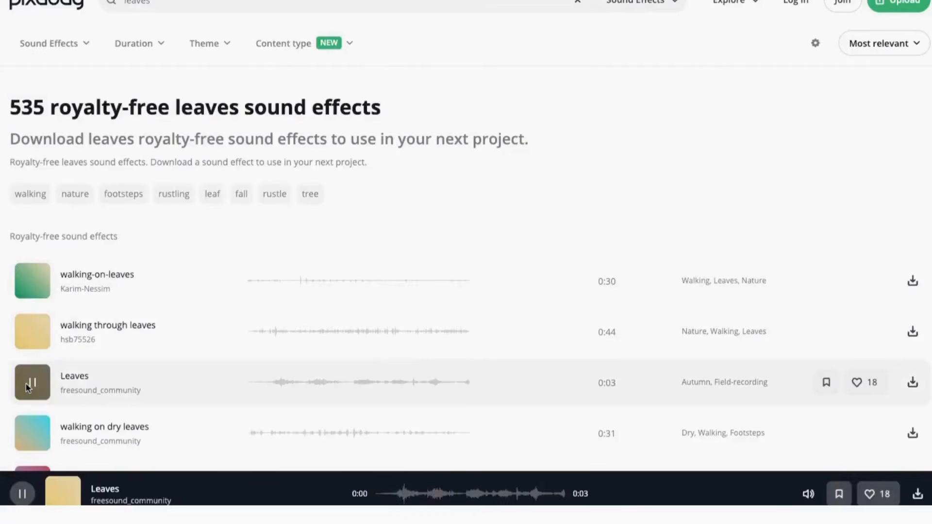
click(31, 433)
scroll(30, 432, down, 5)
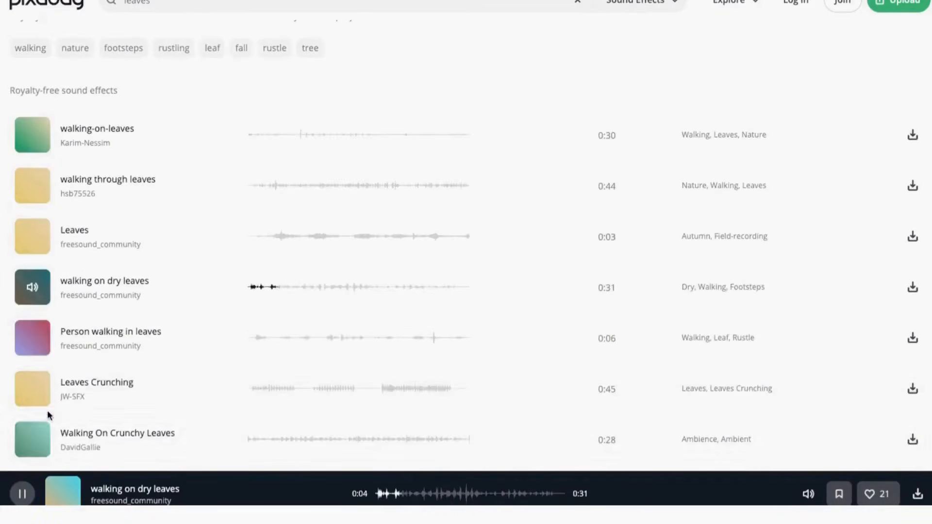
click(31, 398)
scroll(31, 398, up, 3)
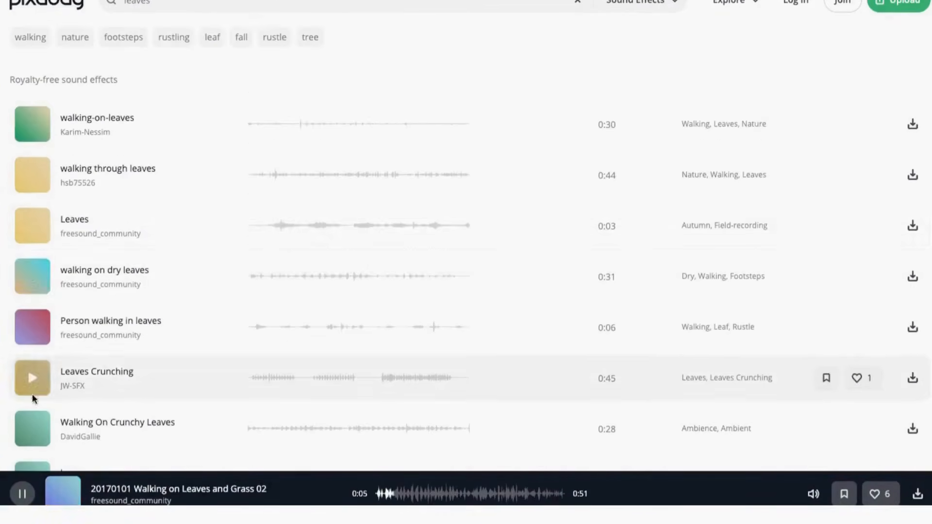
click(28, 227)
click(911, 225)
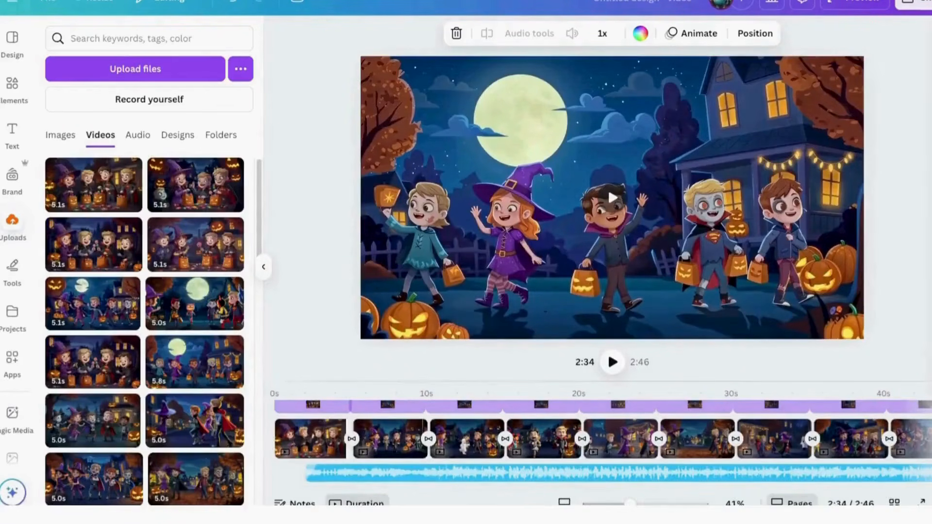
Upload the owl hooting and leaves sounds to Canva, and place the owl hoot at about 8 seconds with reduced volume.
drag(151, 505, 150, 209)
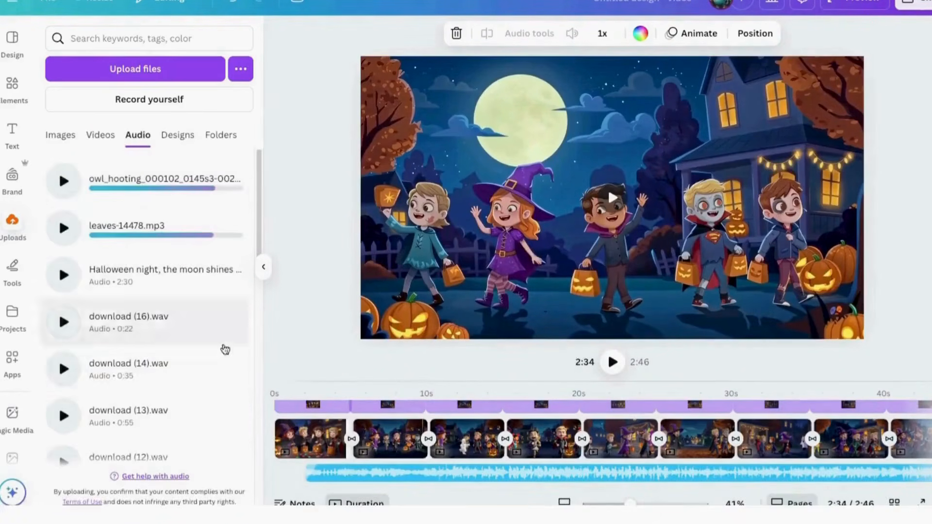
click(375, 455)
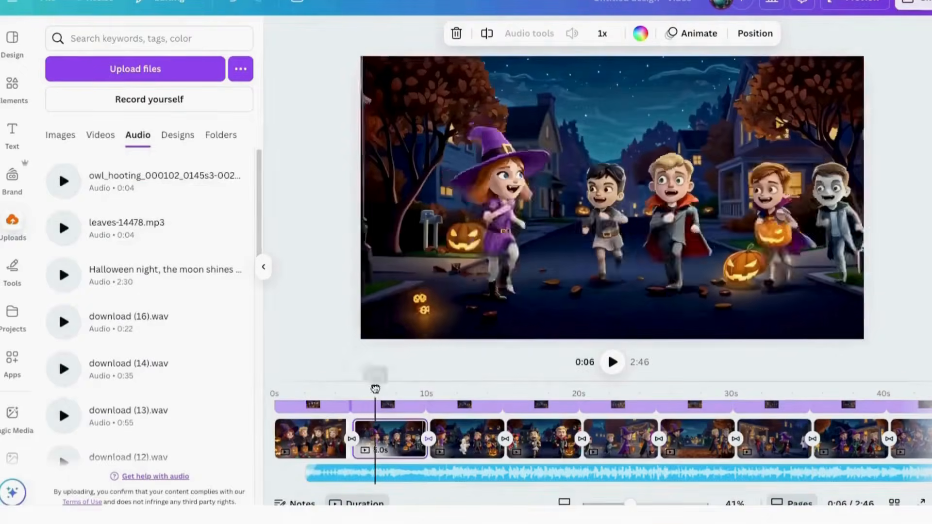
drag(375, 388, 401, 388)
click(115, 194)
click(551, 33)
drag(517, 72, 502, 75)
click(380, 473)
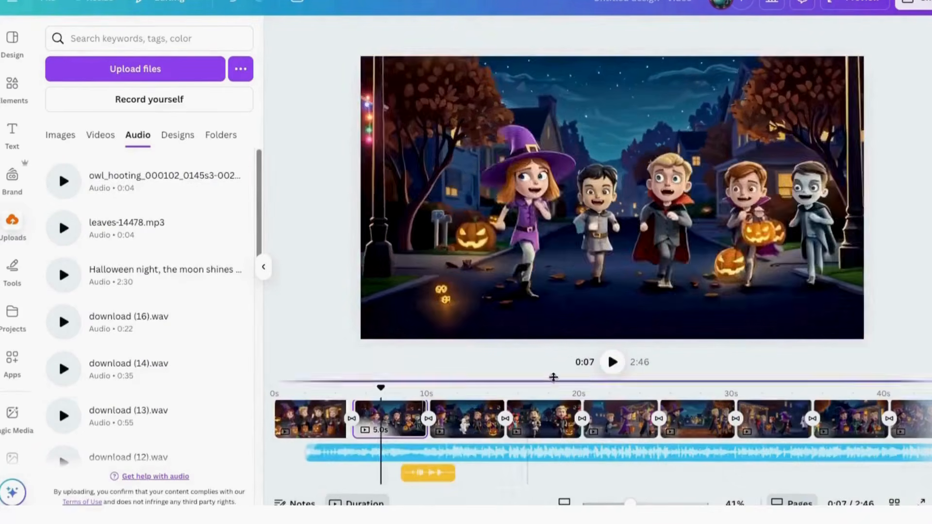
click(614, 365)
click(613, 365)
Duplicate the owl hooting sound and move the copy to about 22 seconds on the timeline.
right_click(423, 474)
click(461, 306)
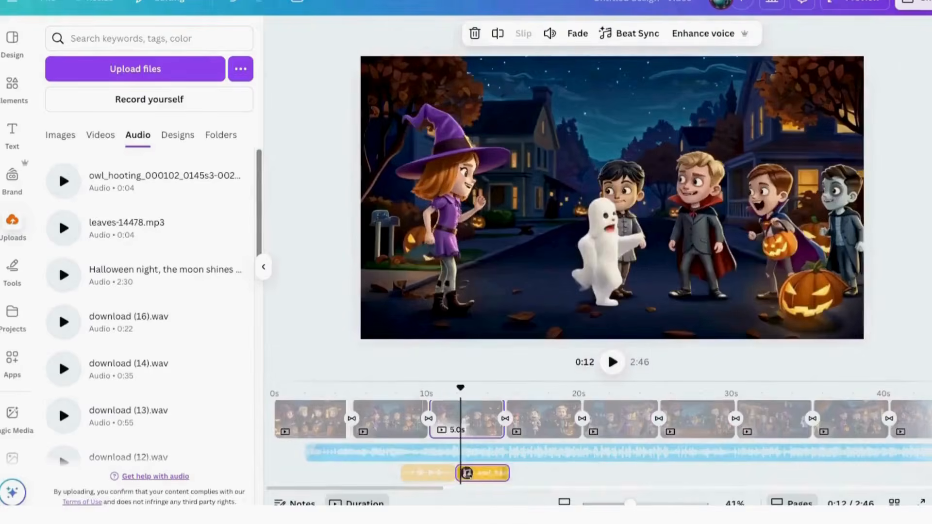
drag(473, 473, 696, 473)
Add leaves-14478.mp3 at about 25 seconds under the clip of kids walking on autumn leaves, and open its volume setting.
click(709, 418)
click(120, 226)
click(613, 363)
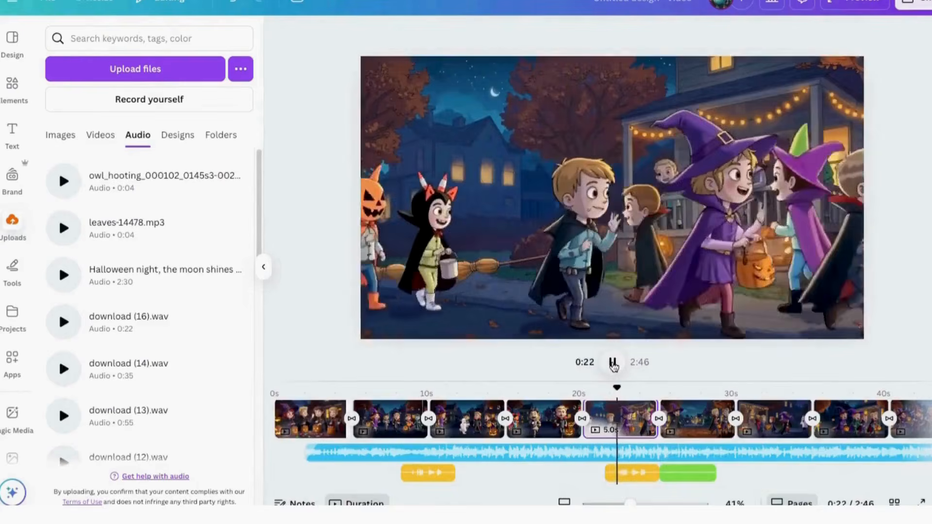
click(689, 473)
click(550, 33)
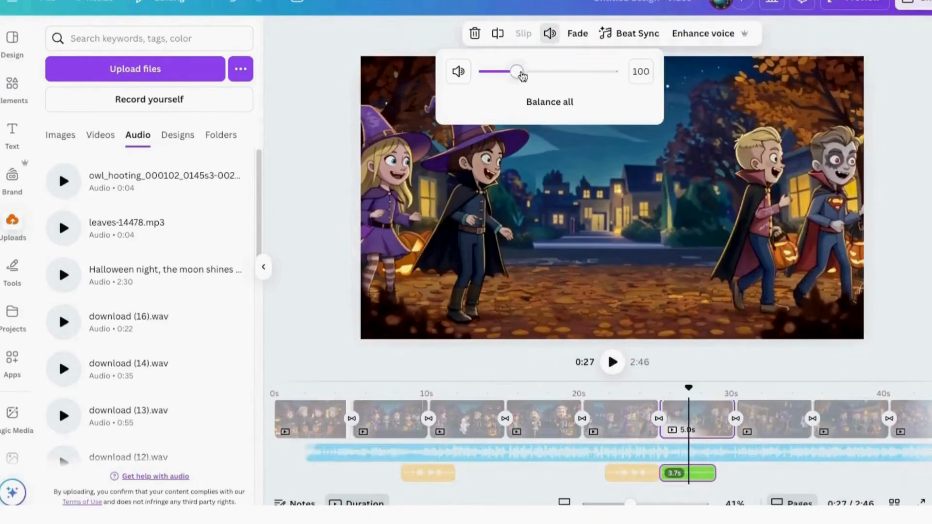
key(space)
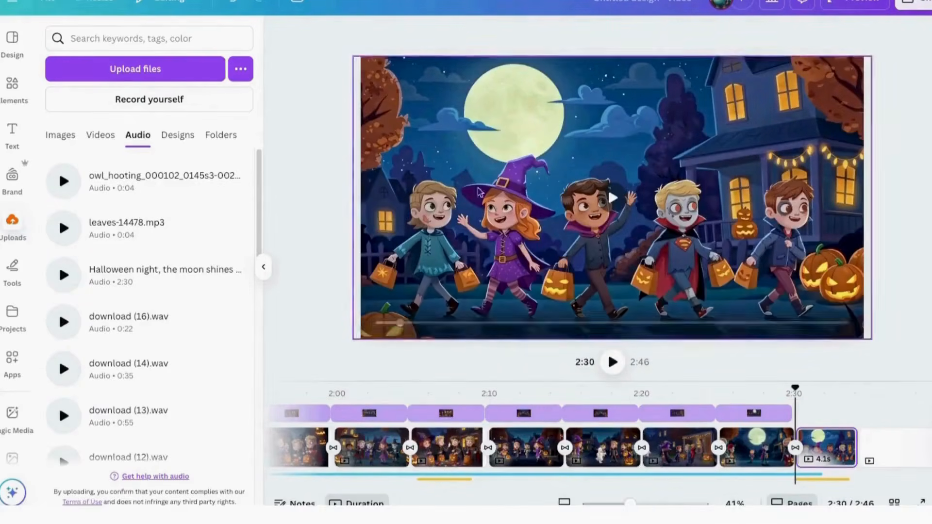
click(117, 39)
click(11, 85)
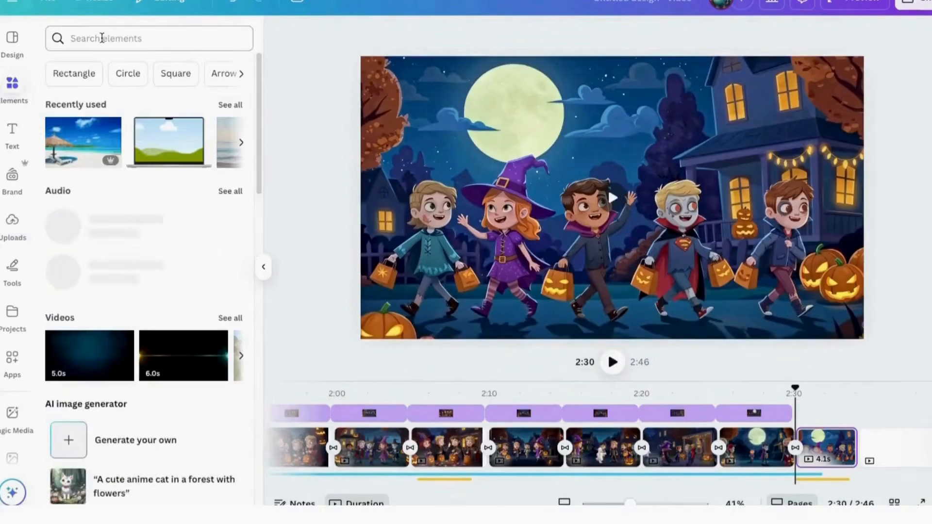
text(smoke)
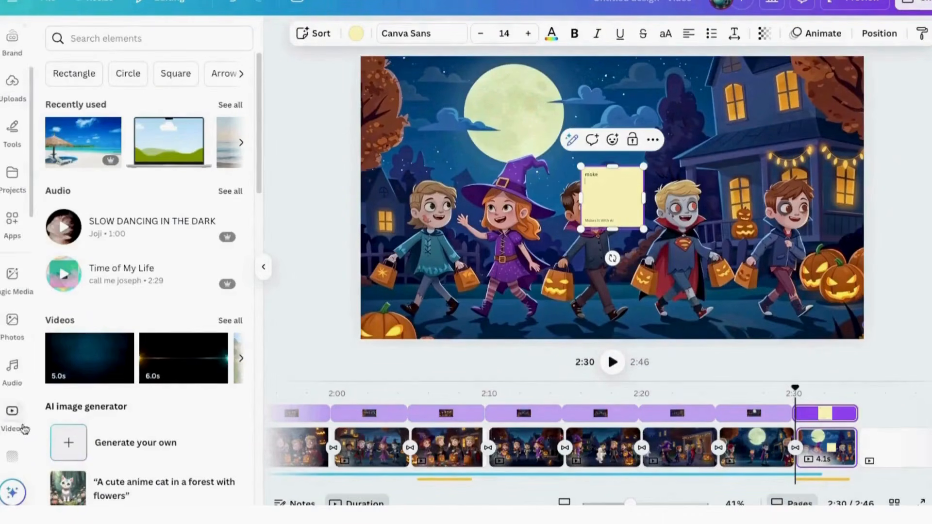
Search the stock videos for "smoke" and add the 6-second grey smoke clip to the last moonlit page.
click(23, 428)
text(smoke)
key(Return)
scroll(164, 417, down, 10)
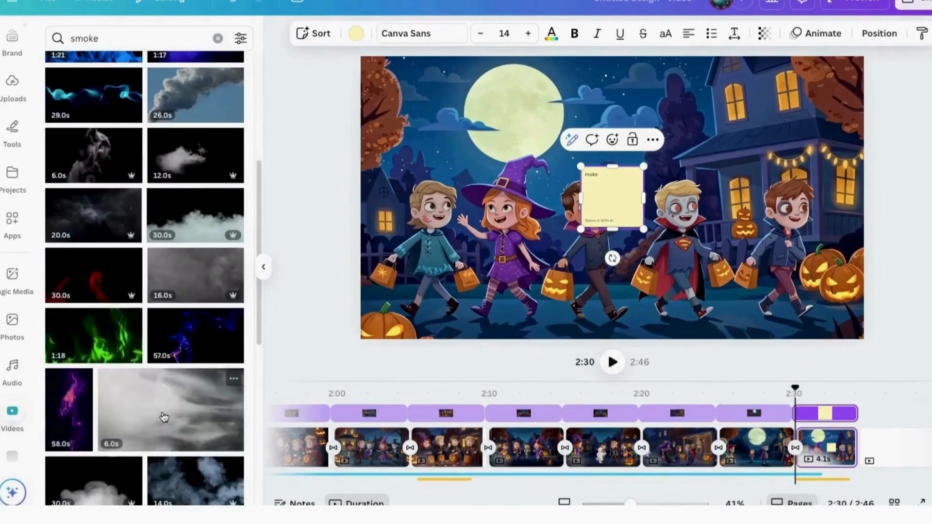
click(164, 418)
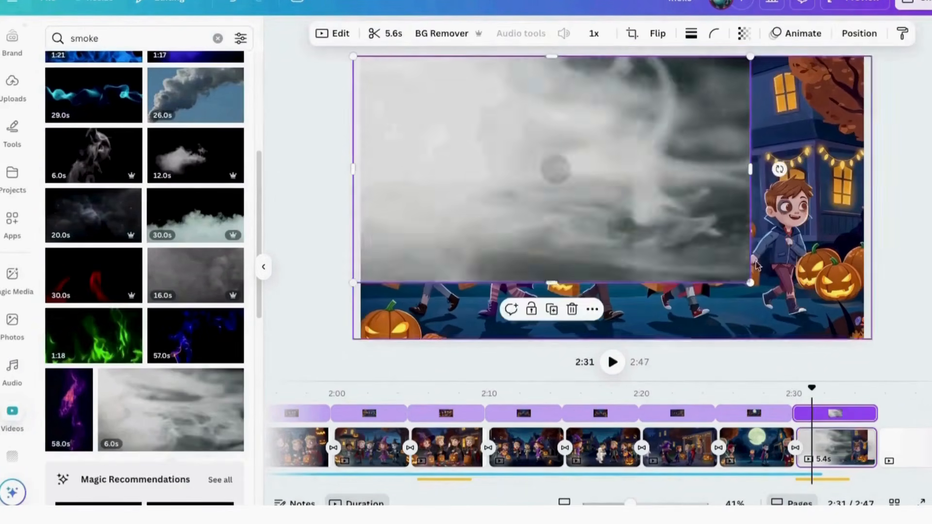
Lower the opacity of the smoke overlay on the last clip to a faint haze and play back the ending.
click(743, 33)
drag(784, 83, 710, 83)
click(613, 362)
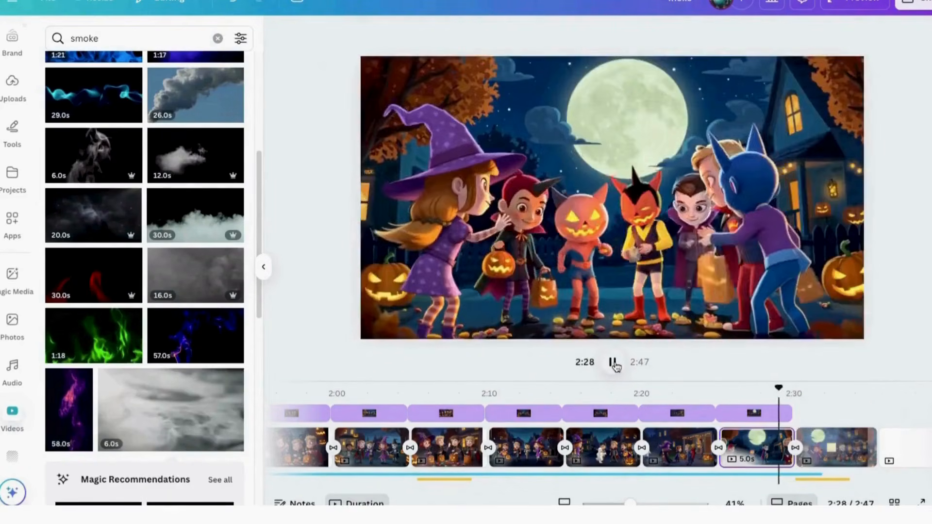
click(613, 363)
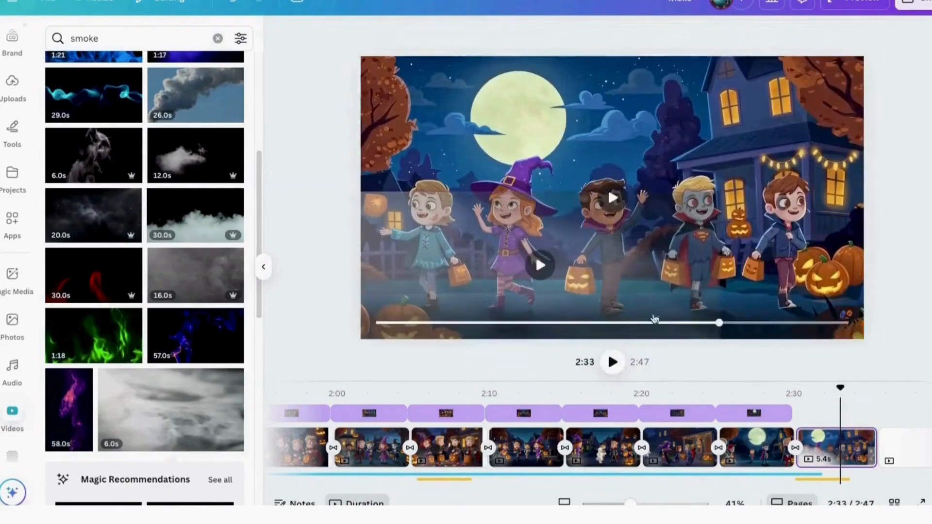
click(655, 319)
click(744, 33)
drag(709, 86, 698, 86)
click(758, 437)
click(611, 363)
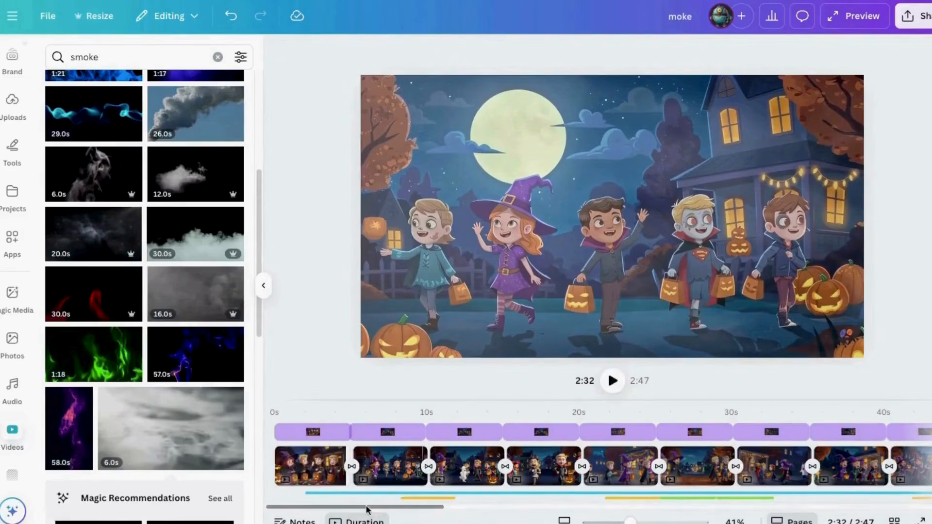
Download pages 1–32 of the design as an MP4 video at 1080p (HD).
click(45, 19)
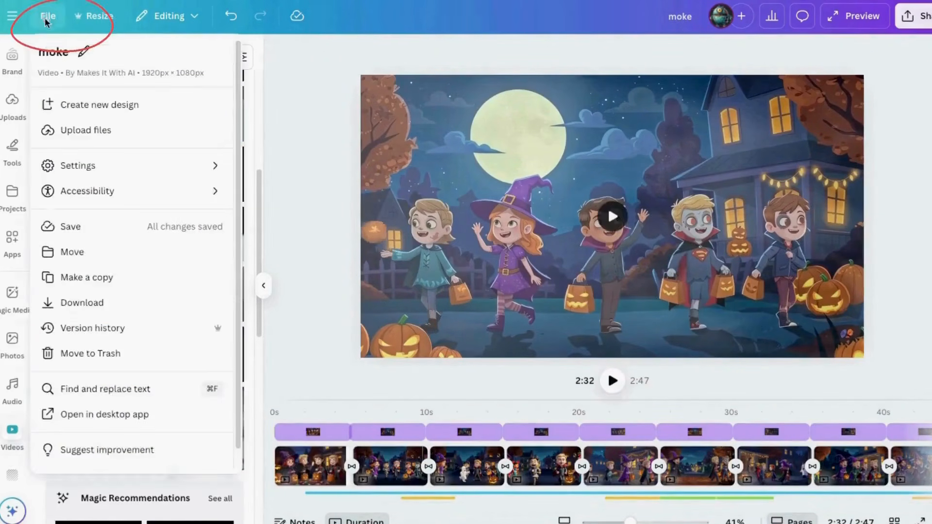
click(80, 302)
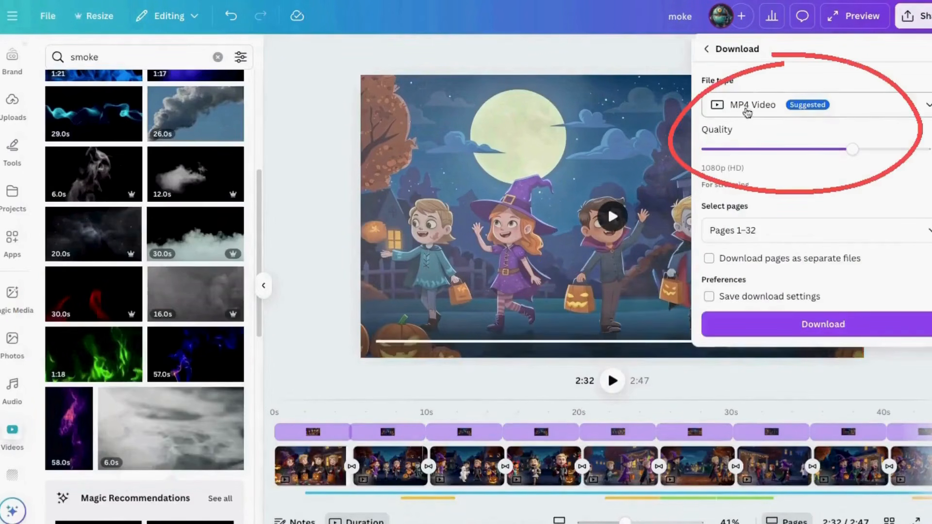
click(822, 326)
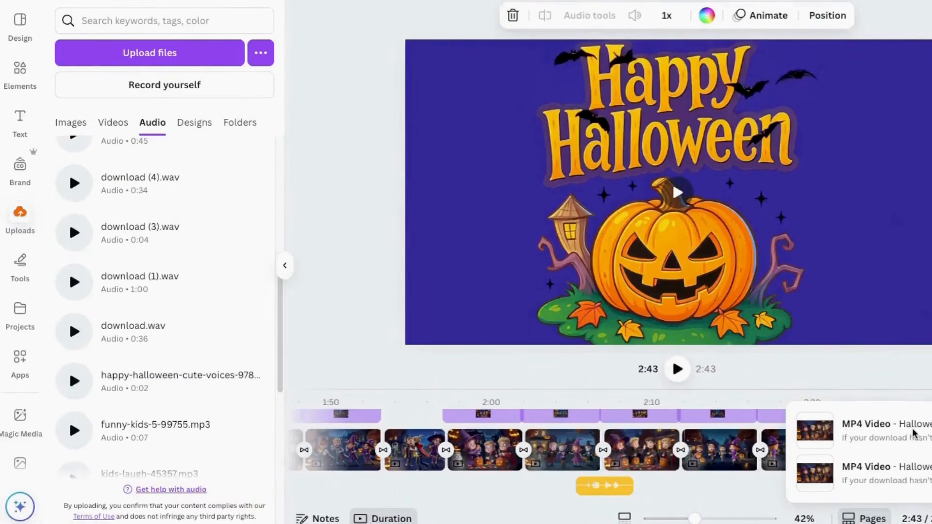
click(333, 251)
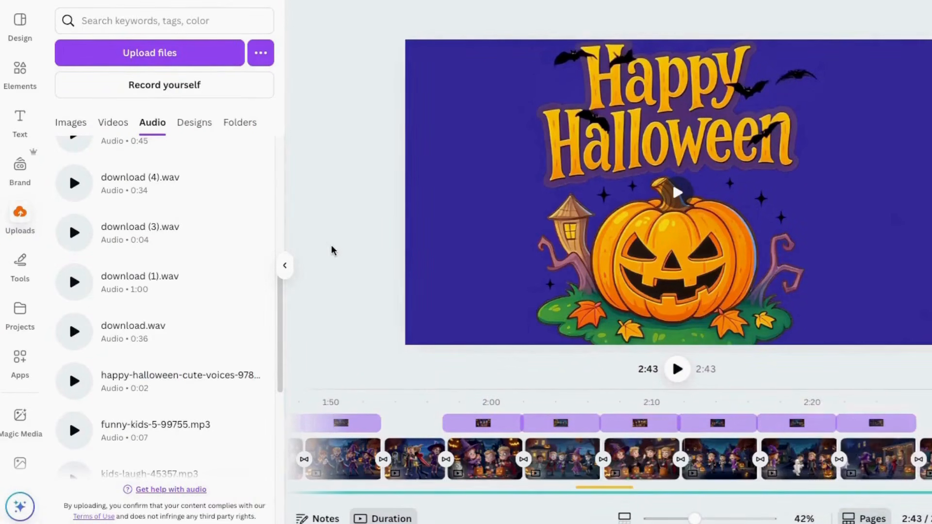
Add blank pages after the last Happy Halloween page and upload the exported music video to the video uploads.
drag(810, 504, 868, 503)
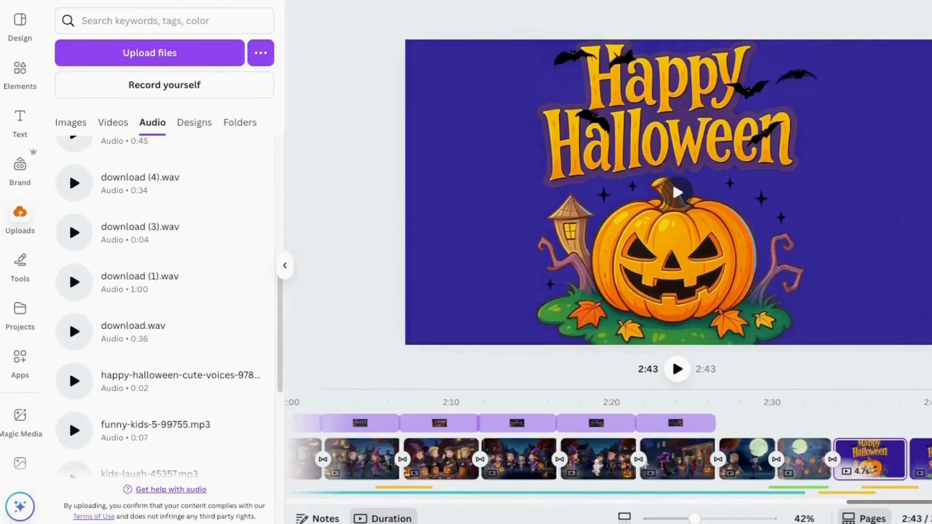
key(ctrl+Return)
key(ctrl+Return)
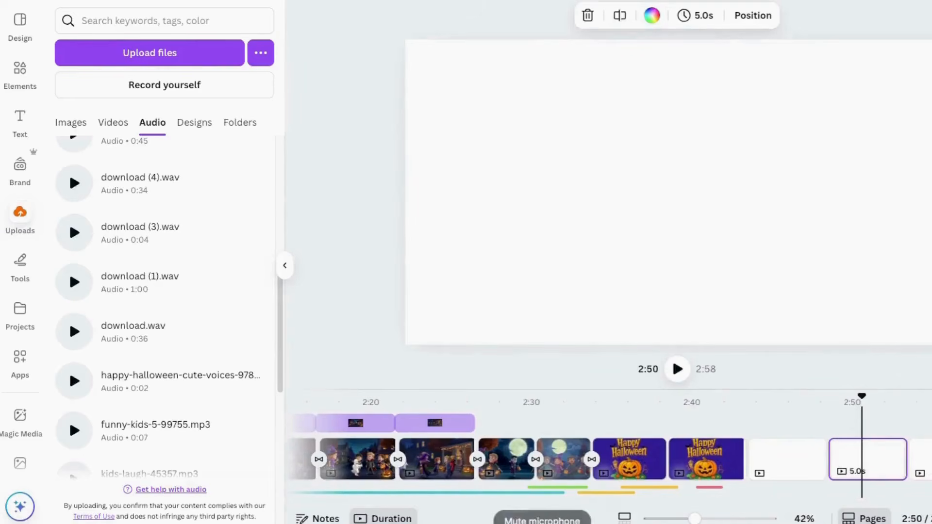
drag(485, 522, 103, 223)
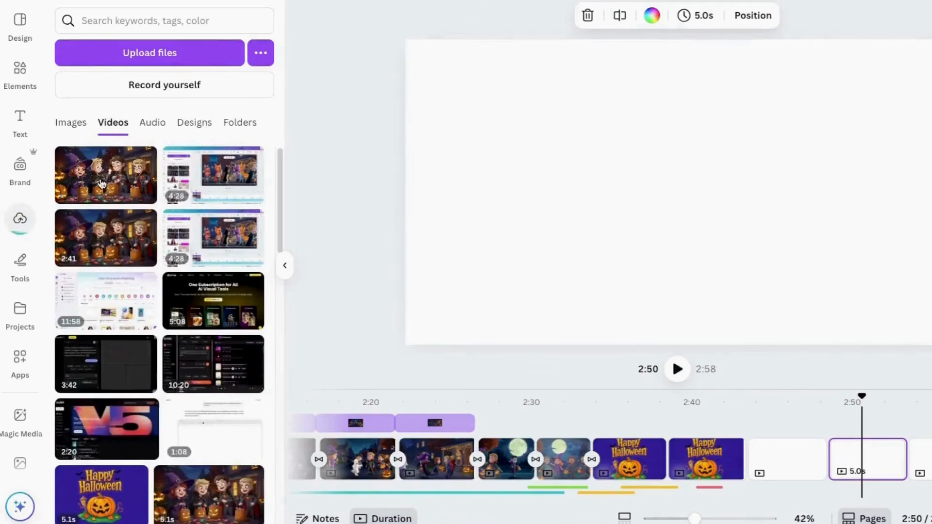
Place the newly uploaded music video on the selected blank page and enlarge it to fill the whole page.
click(101, 234)
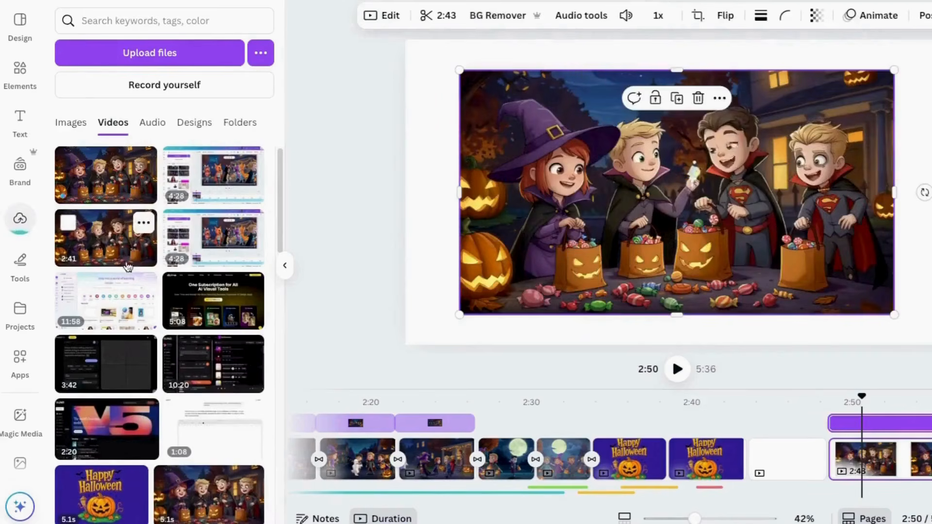
click(700, 99)
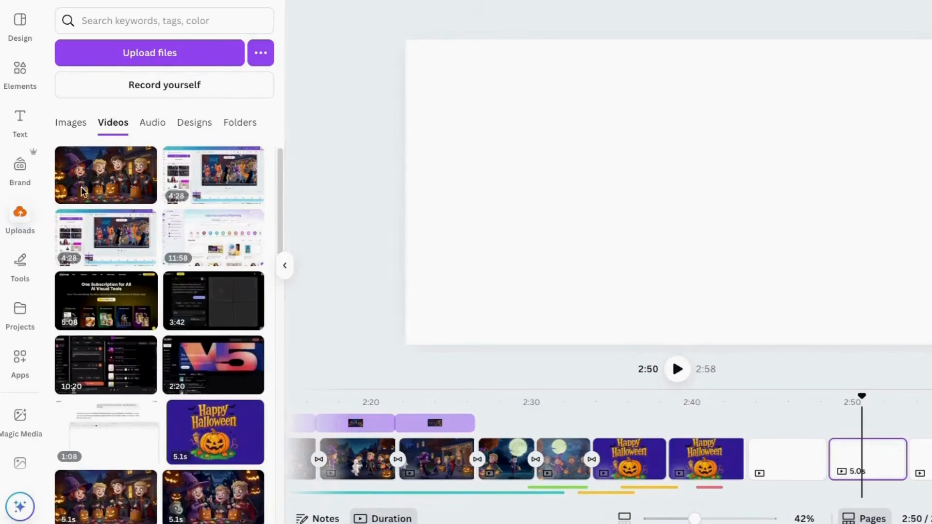
click(110, 181)
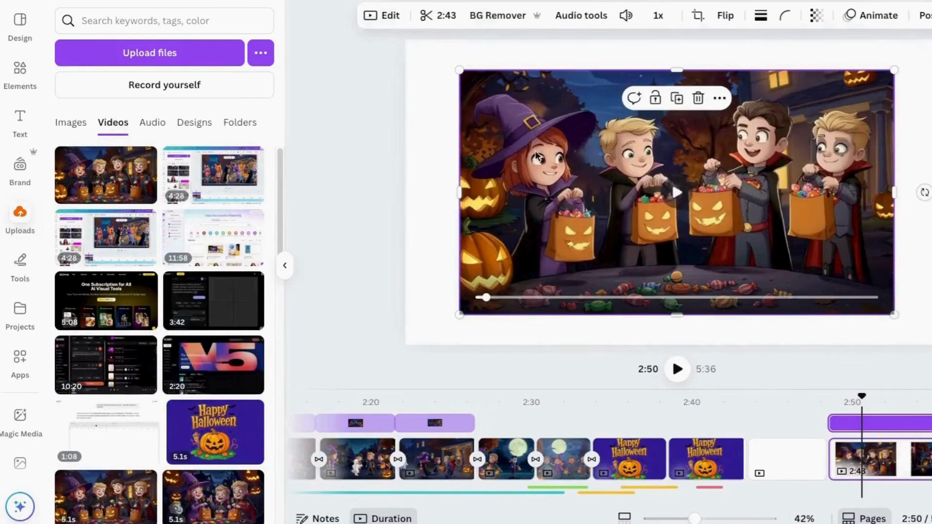
drag(538, 156, 484, 126)
drag(841, 285, 931, 345)
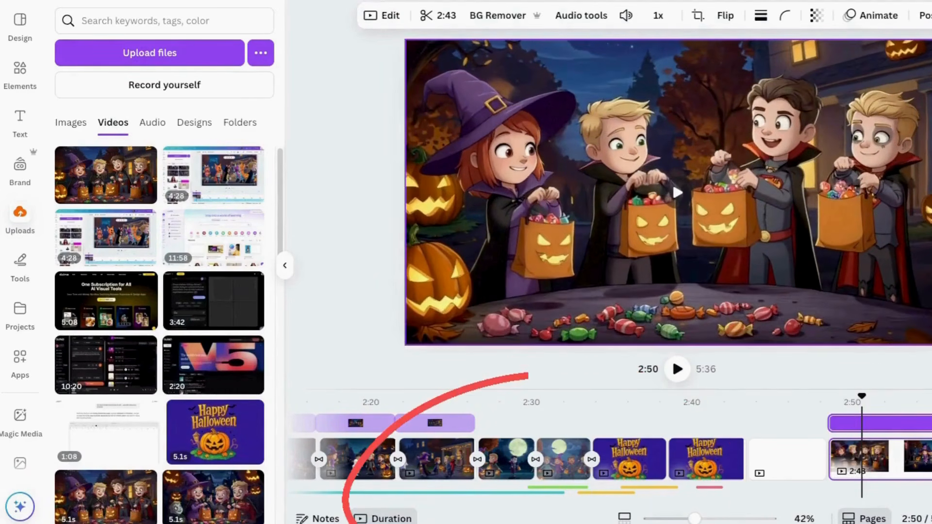
Generate automatic captions for Halloween Trick or Treat Beat Song.mp4, the only suitable video with speech.
drag(667, 500, 816, 503)
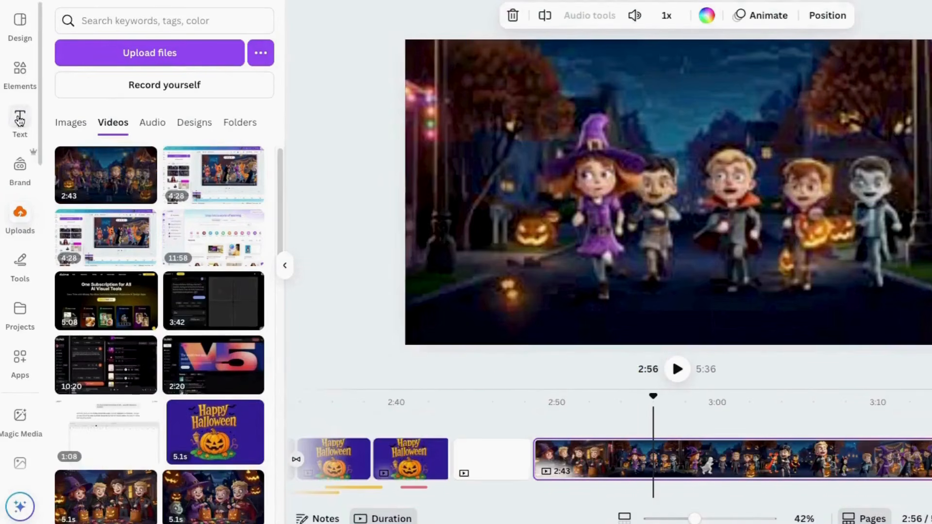
click(20, 120)
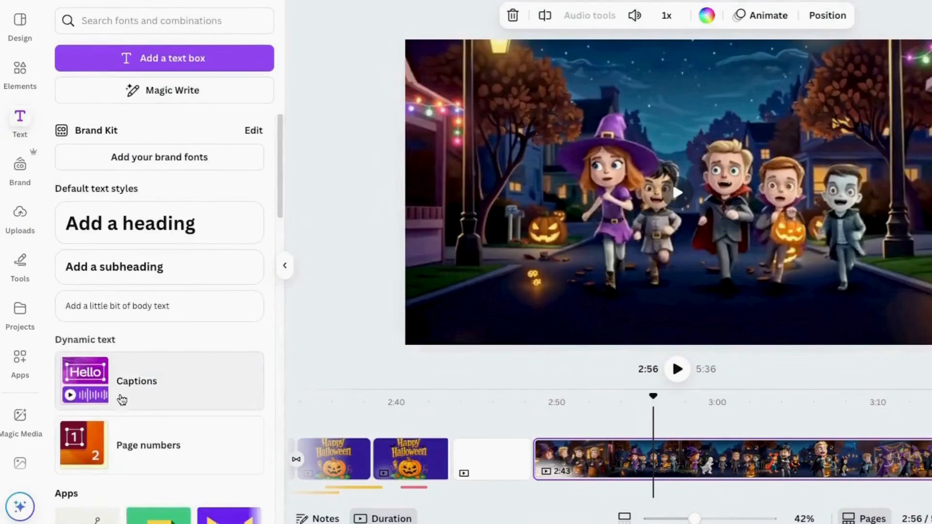
click(132, 385)
click(111, 235)
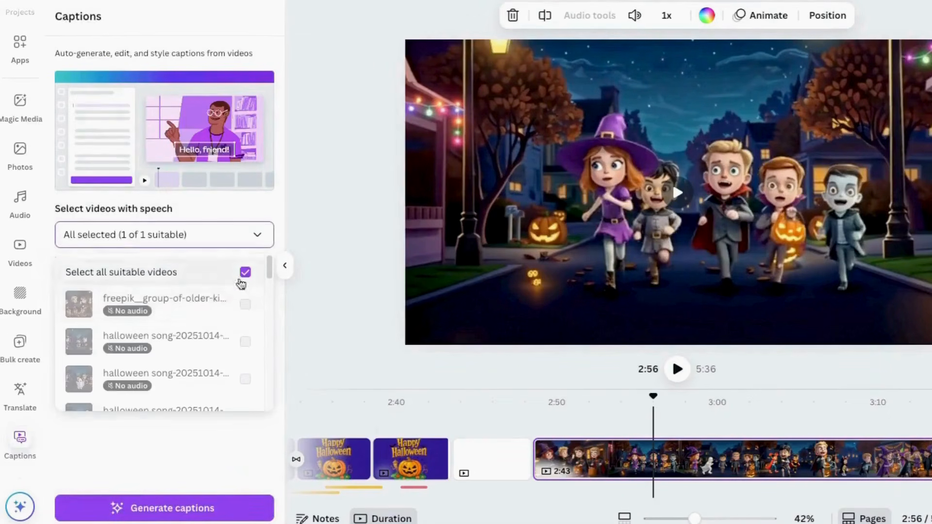
scroll(227, 318, down, 2)
scroll(227, 318, down, 5)
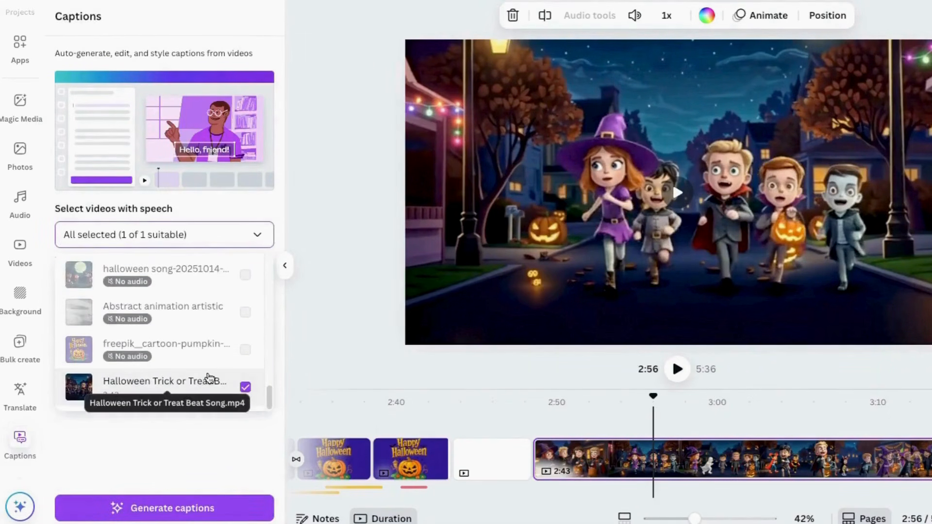
click(164, 508)
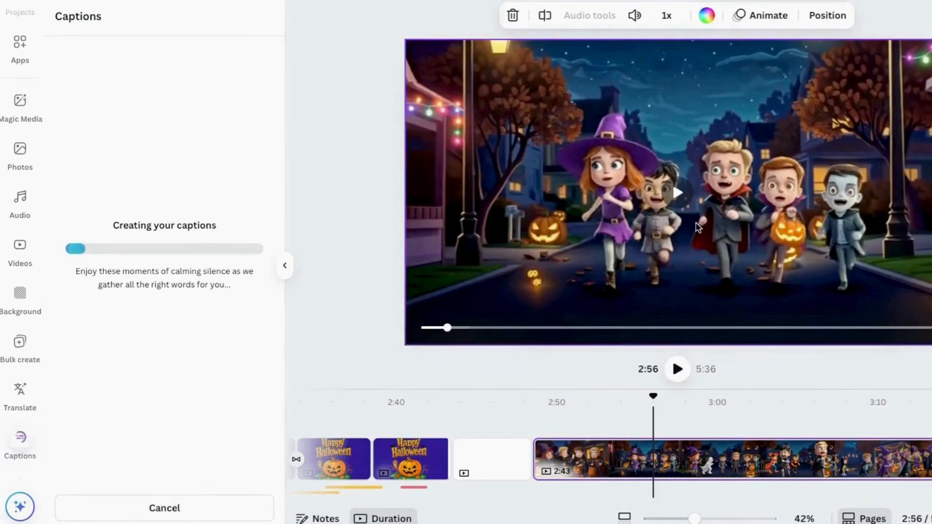
Move the captions to the top centre of the video, review the caption list, and enlarge the text to size 41.9.
drag(668, 503, 706, 502)
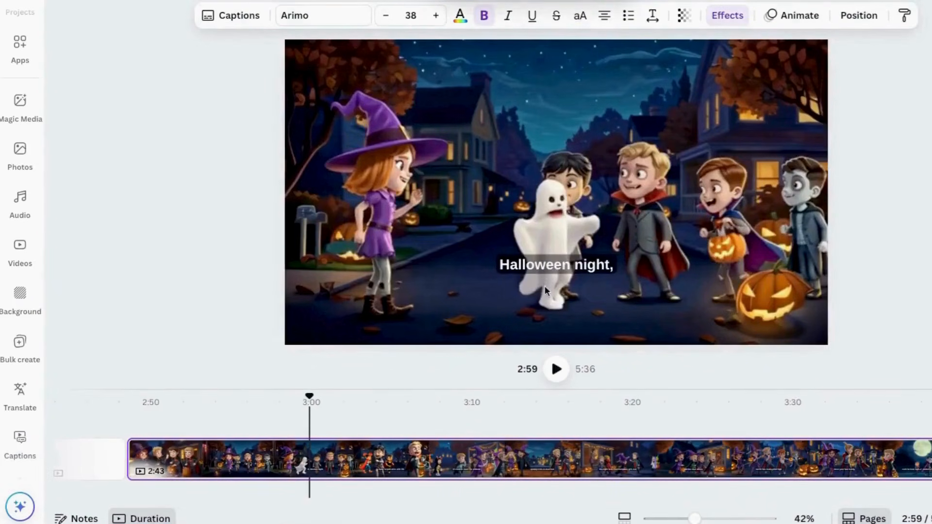
drag(534, 262, 554, 65)
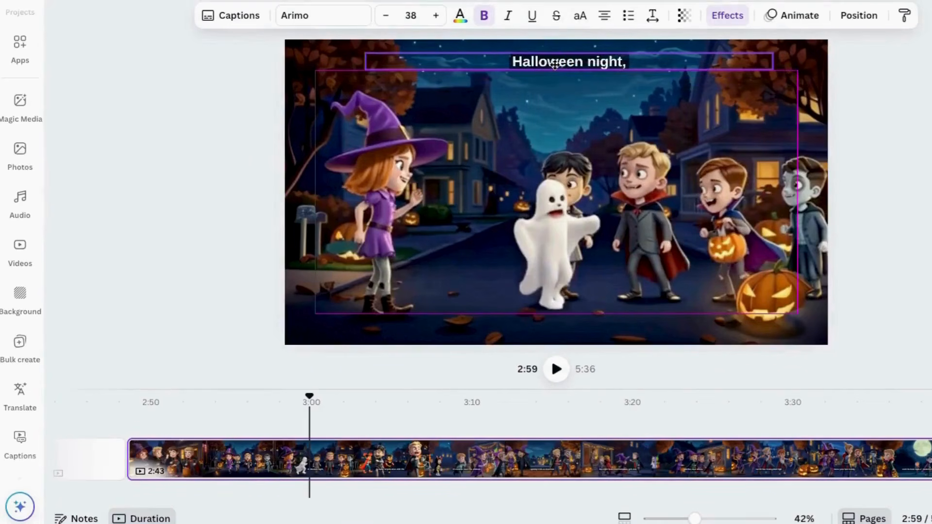
click(228, 16)
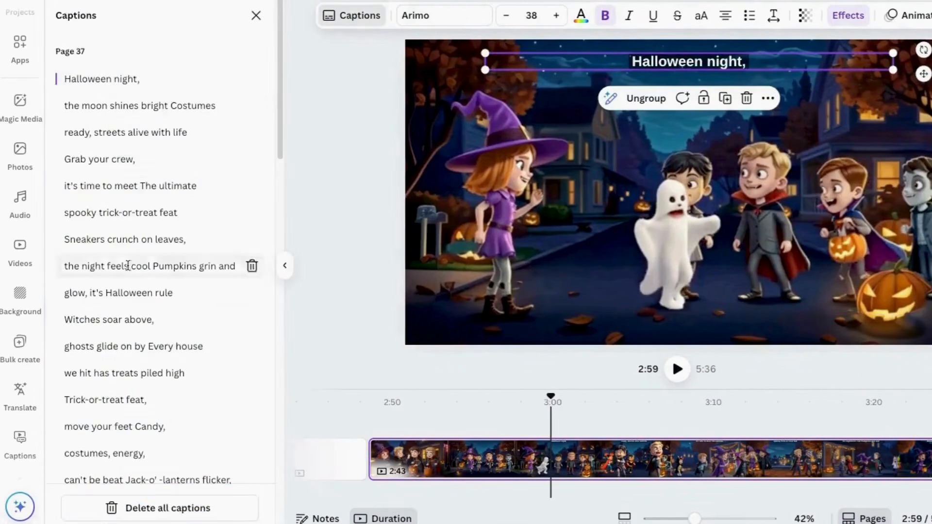
scroll(141, 430, down, 10)
scroll(150, 412, up, 15)
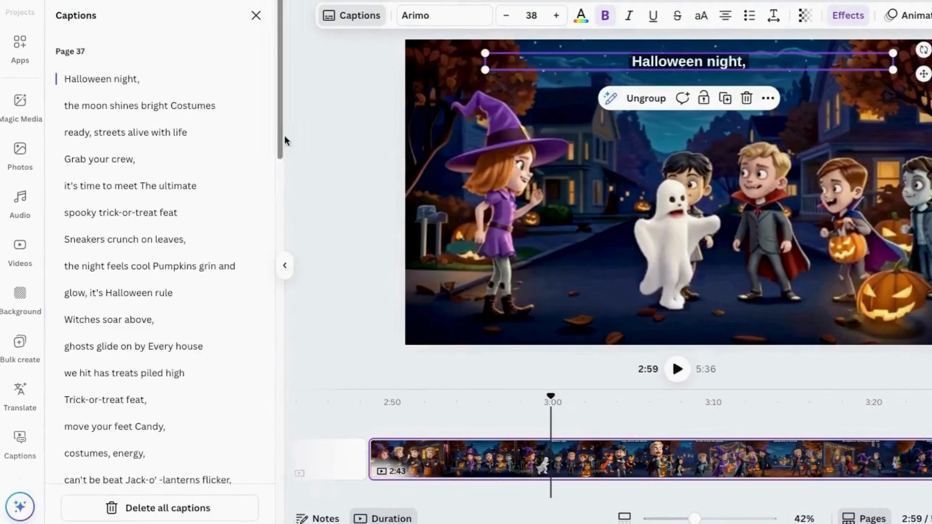
drag(484, 70, 443, 72)
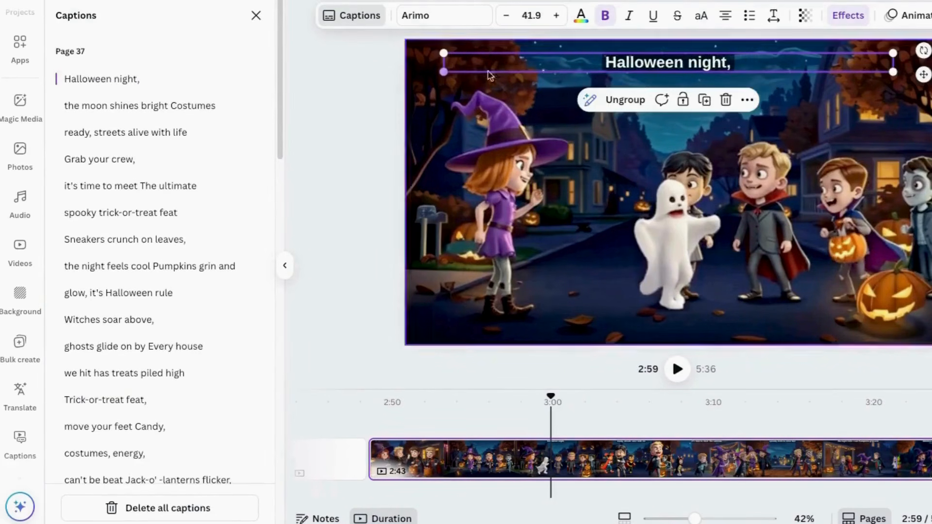
drag(668, 59, 674, 61)
Play the captioned video and correct the caption after "Sing it loud," to "shout boo!" and the word after "Sugar-fueled" to "fun".
drag(547, 398, 418, 411)
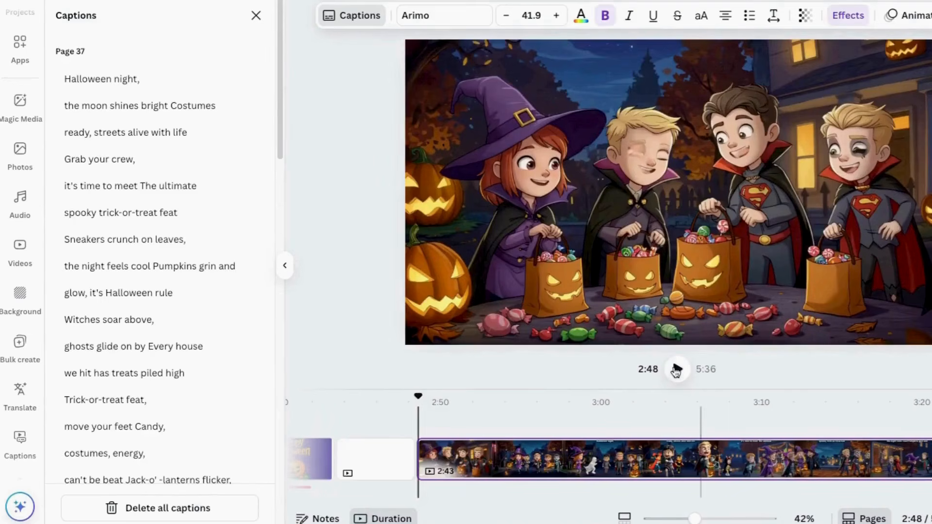
click(677, 370)
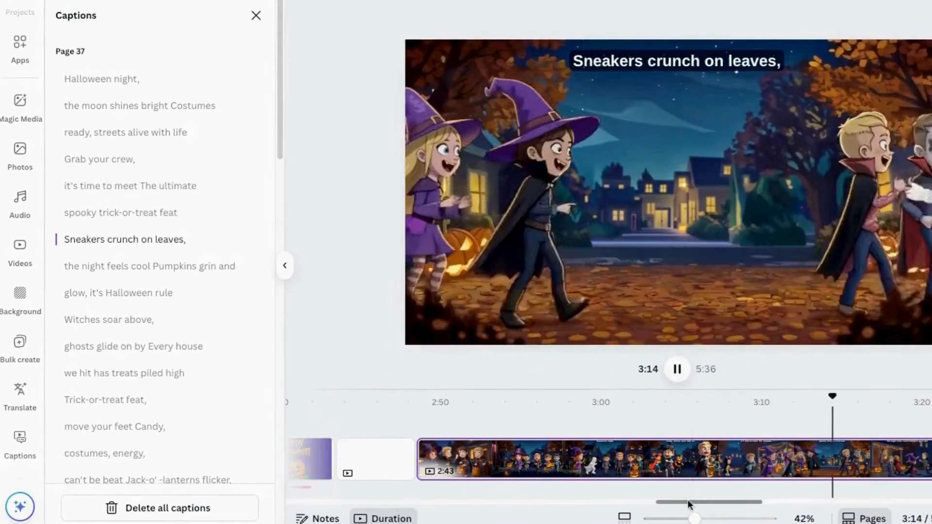
drag(687, 499, 770, 496)
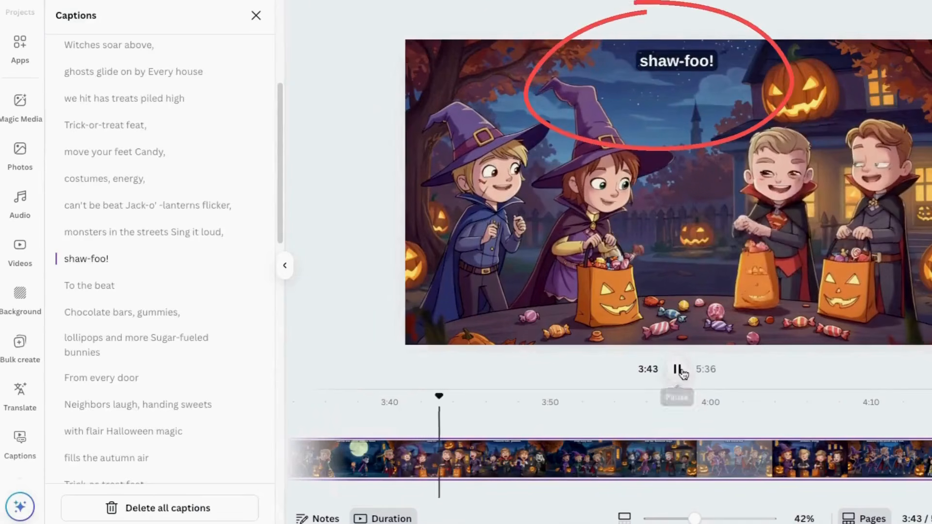
click(678, 370)
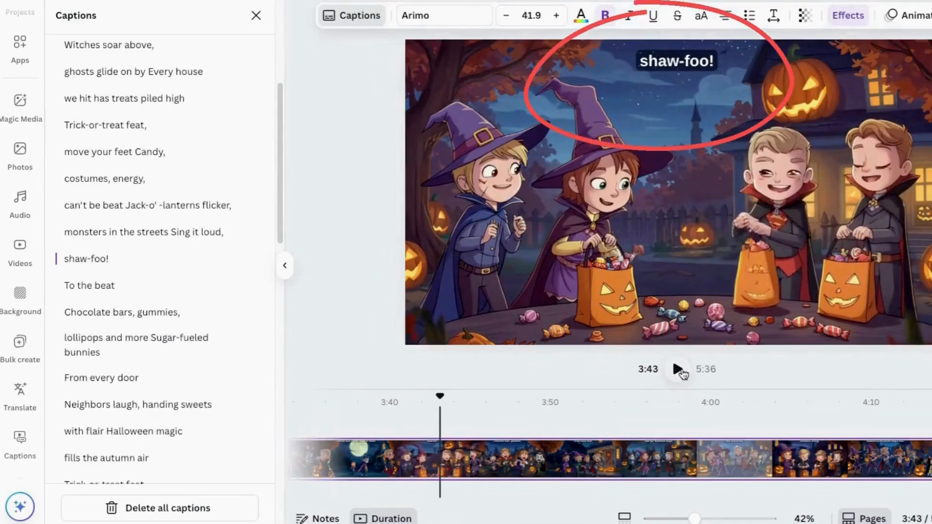
click(682, 62)
click(688, 62)
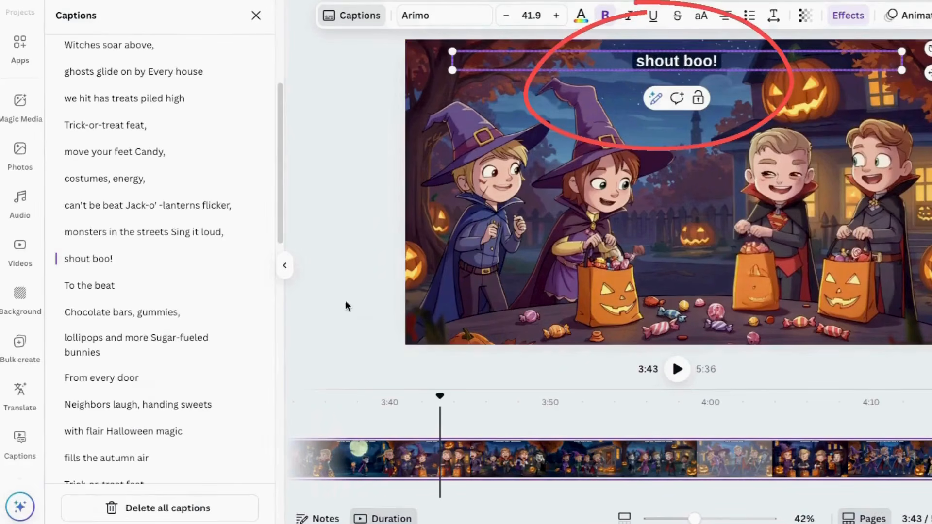
drag(666, 63, 724, 64)
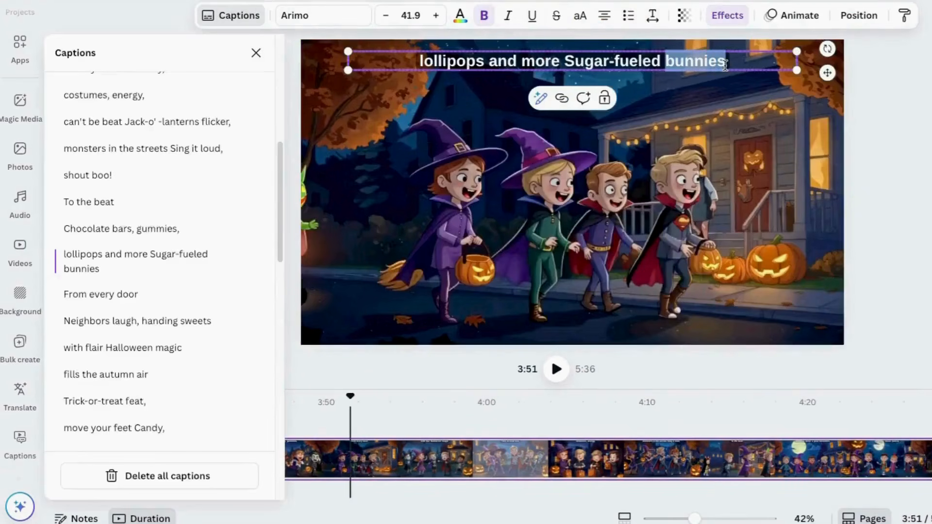
text(f)
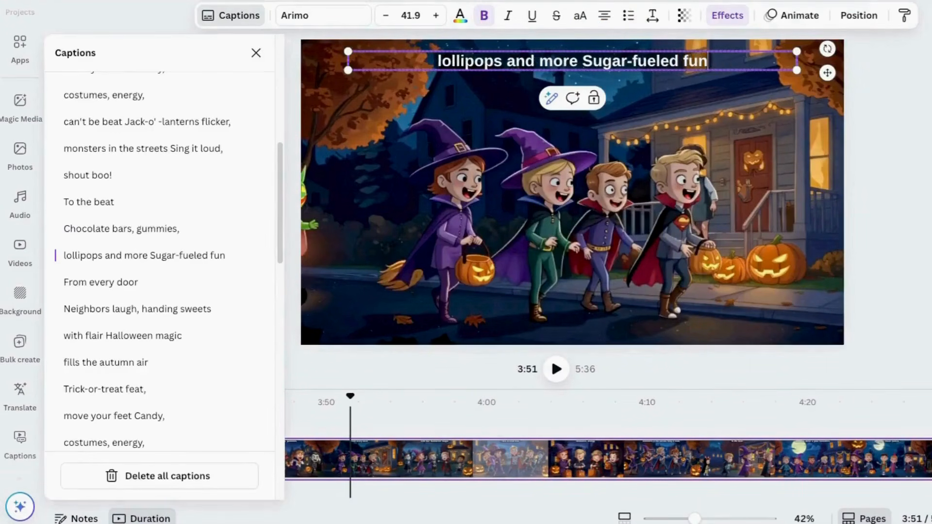
Continue playback to the repeated "shaw-foo!" caption at about 4:13 and open its text for editing.
click(557, 369)
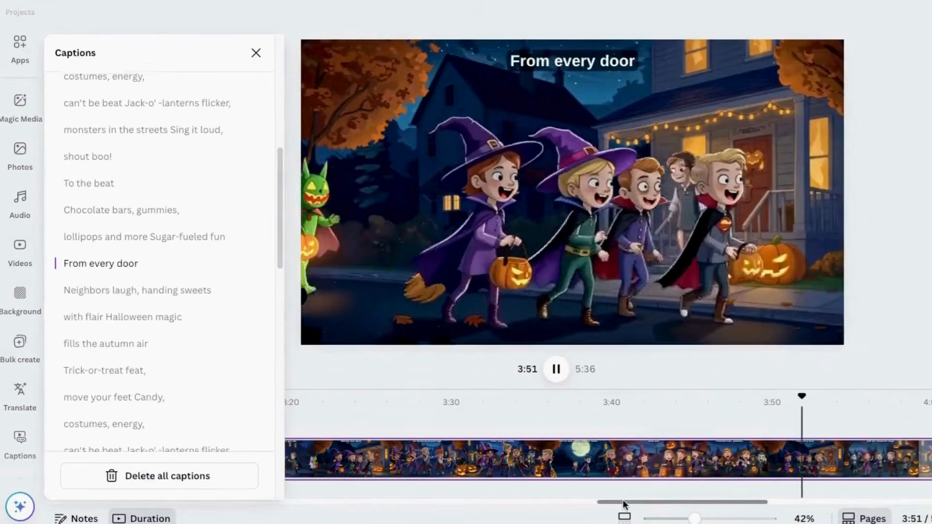
drag(622, 499, 717, 491)
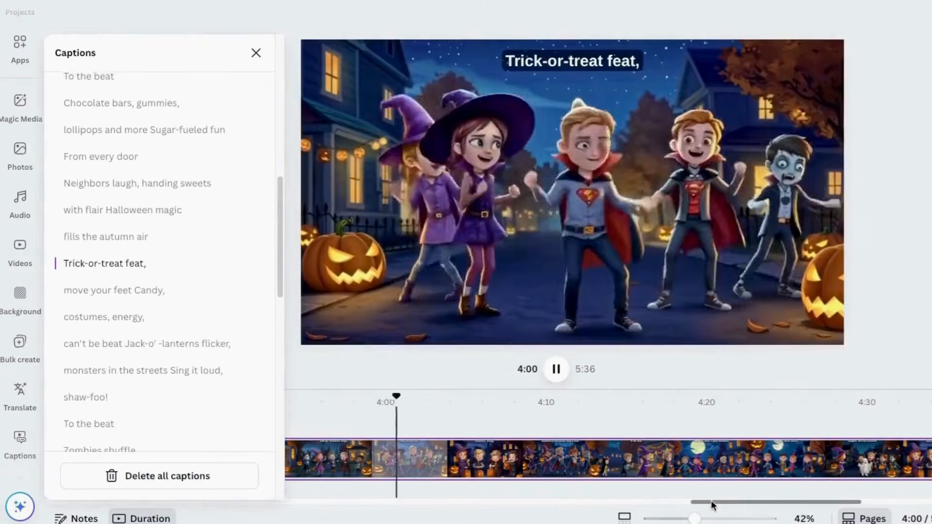
drag(711, 501, 747, 504)
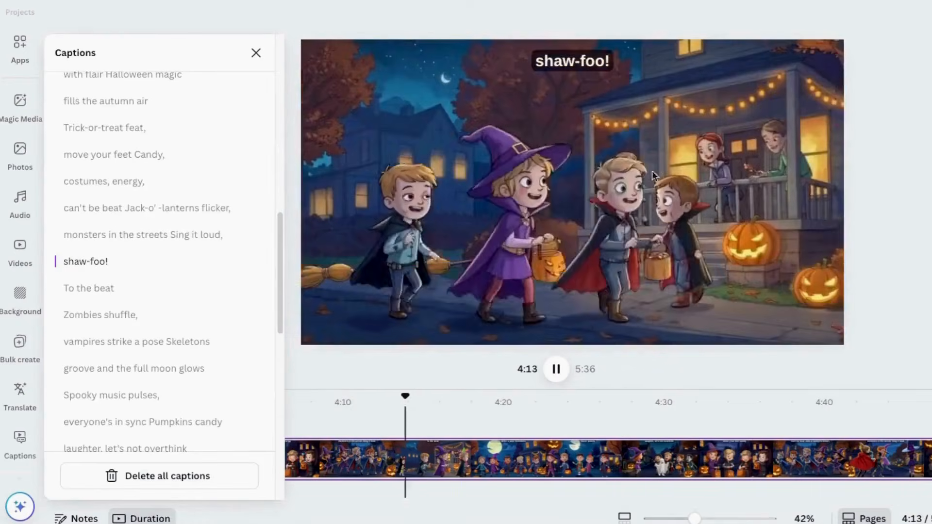
click(561, 63)
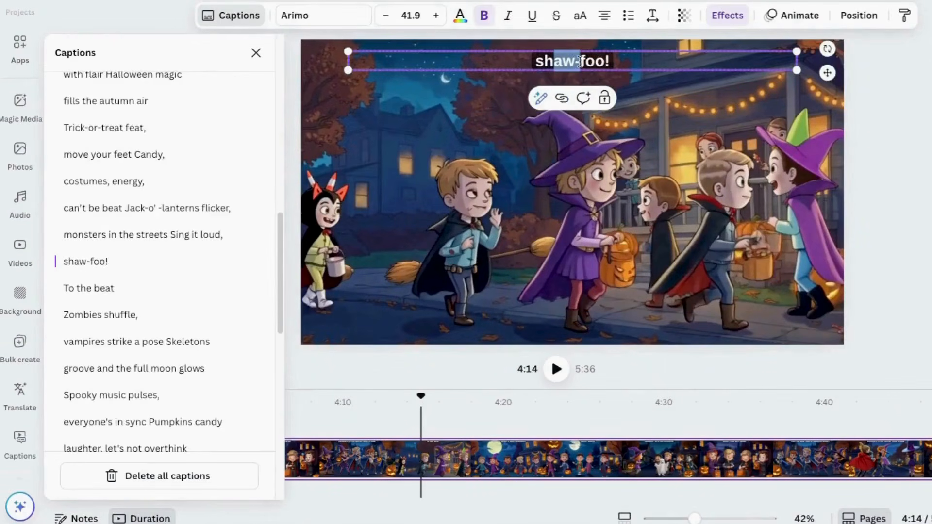